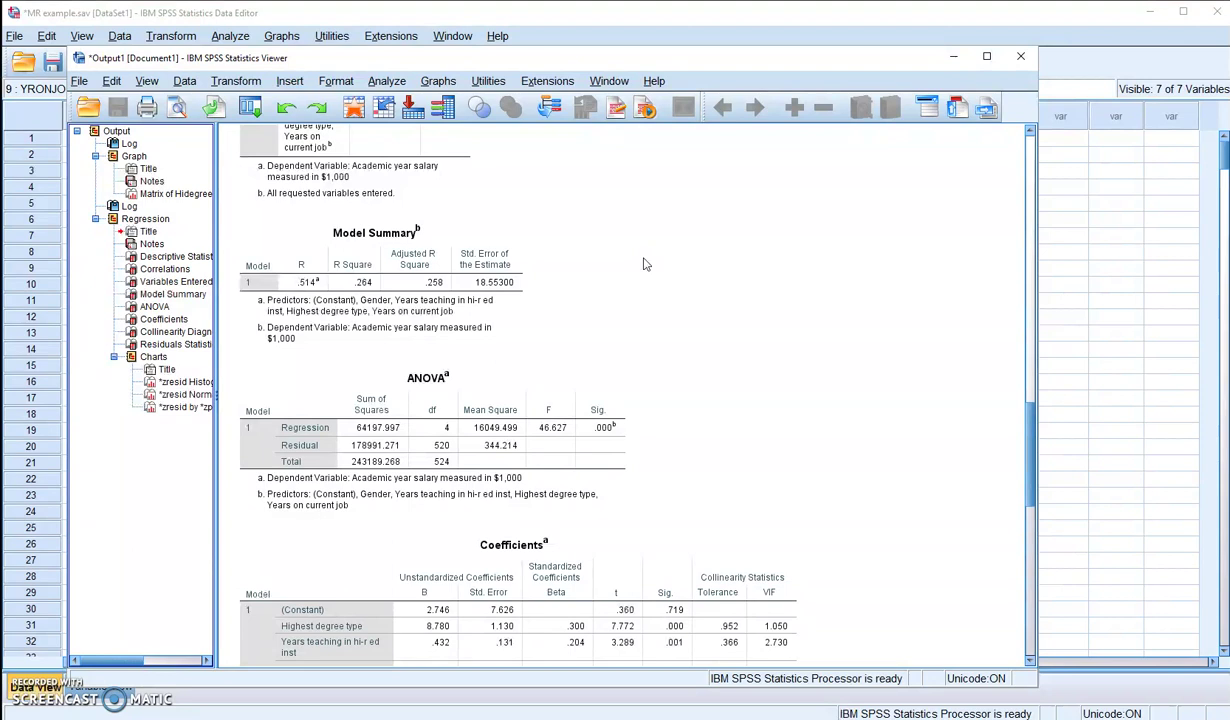
- Select the Model Summary table in the regression output
left_click(310, 268)
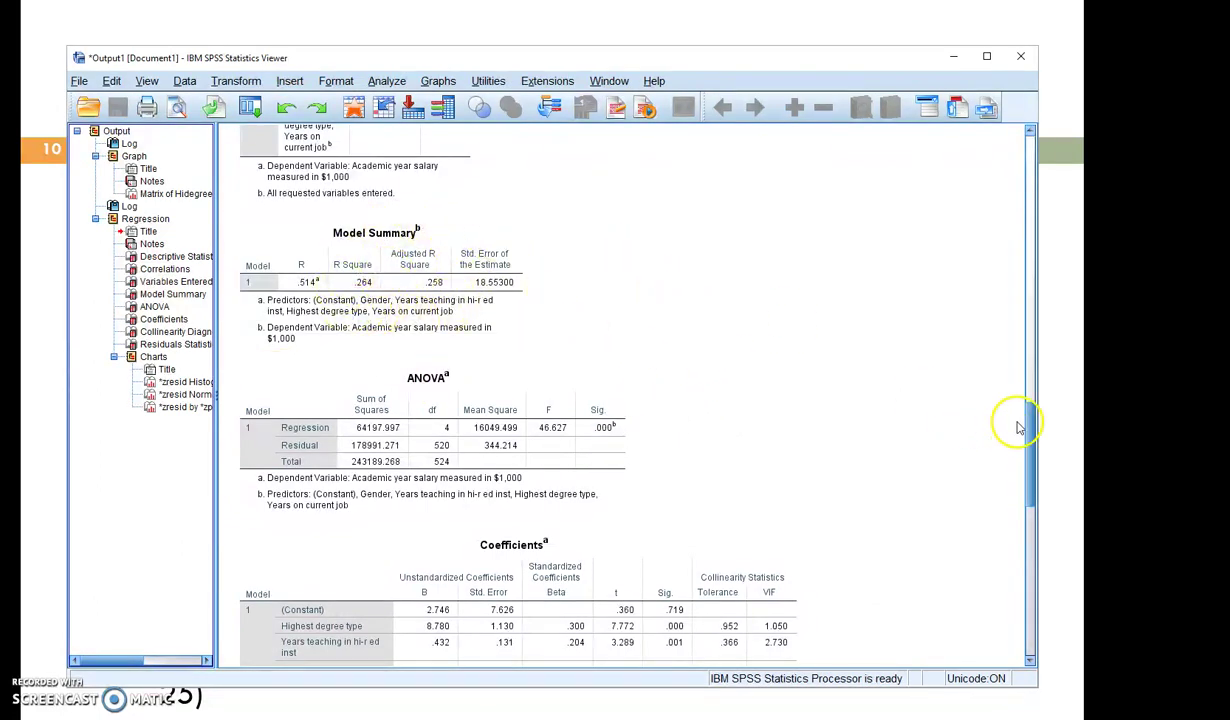
- Scroll down slightly and select the Coefficients table showing VIF values 1.050 to 2.730
left_click_drag(1030, 418, 1030, 487)
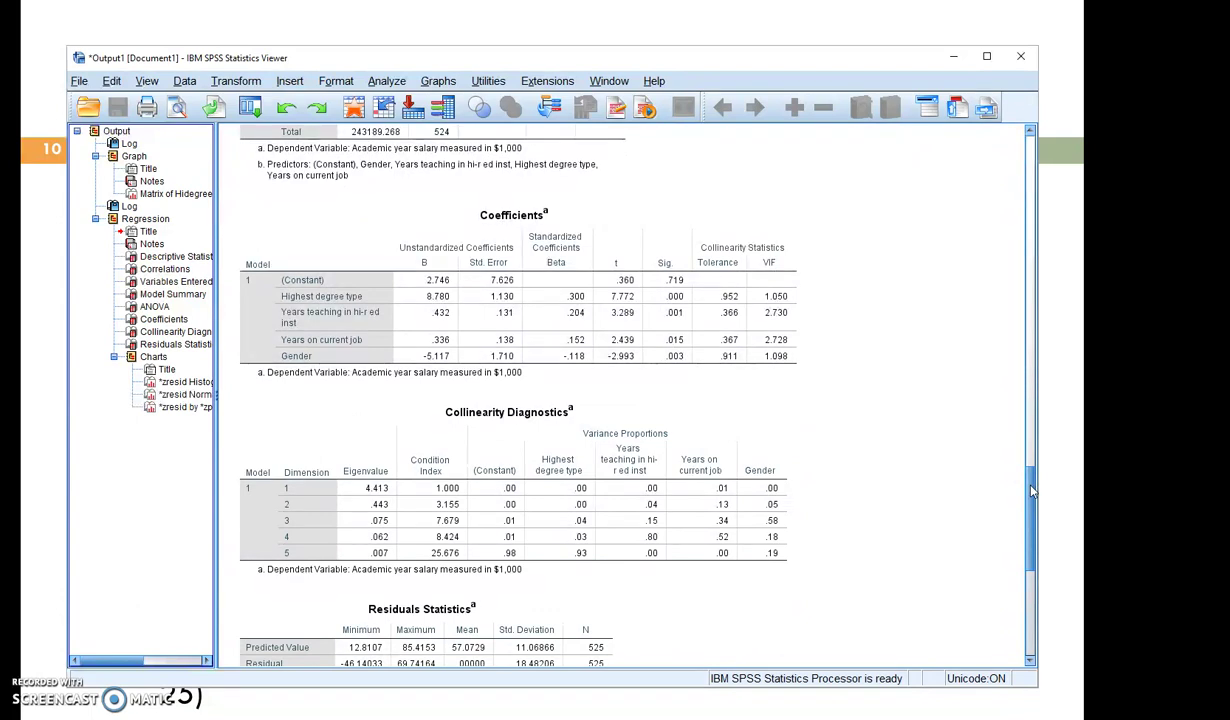
left_click(680, 305)
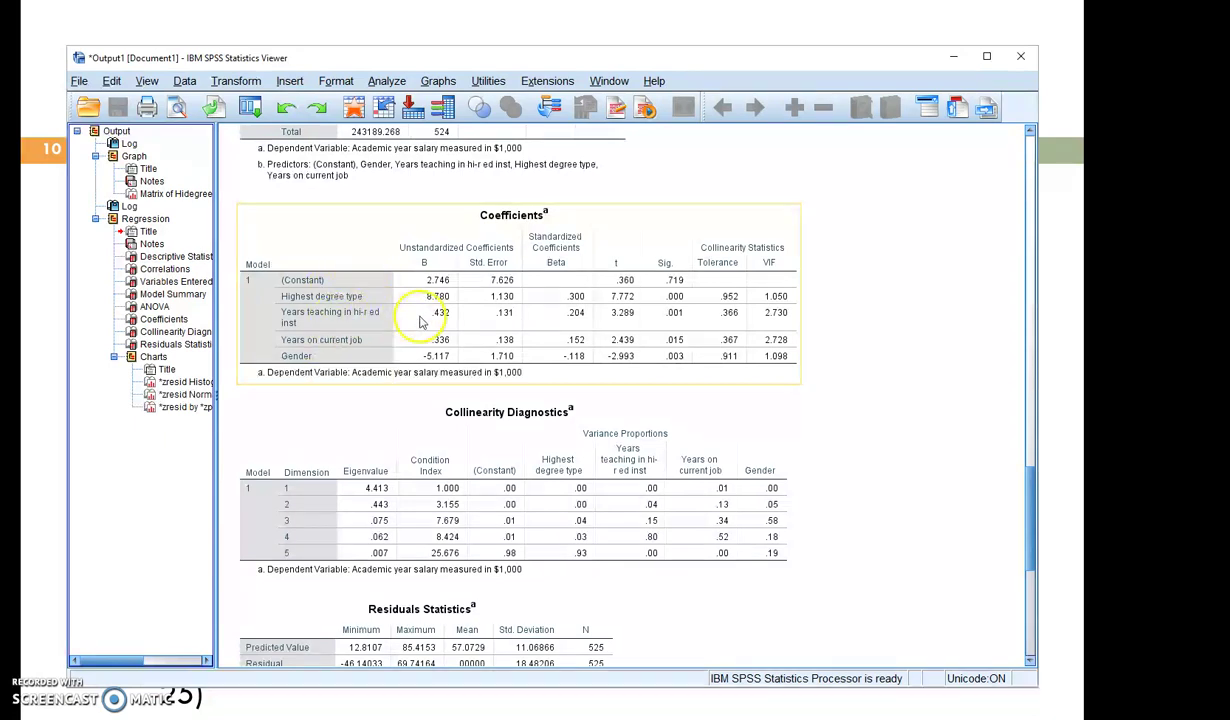
left_click(266, 575)
left_click(97, 662)
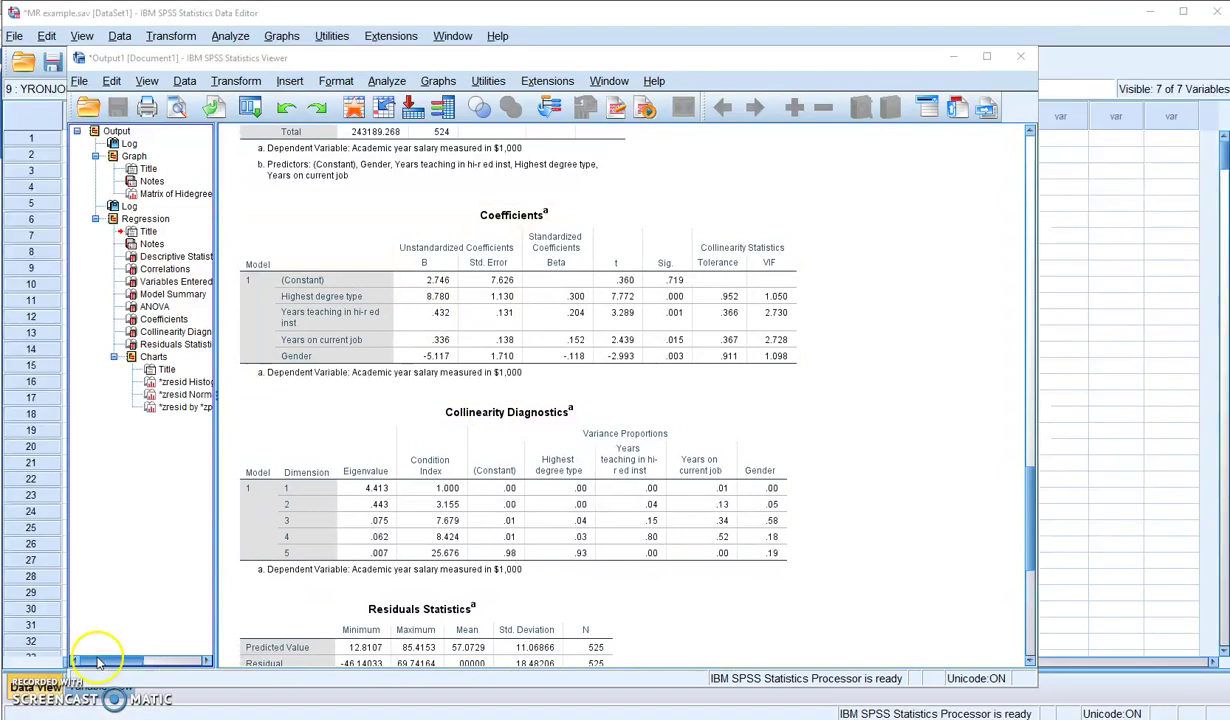
left_click(445, 286)
left_click(818, 265)
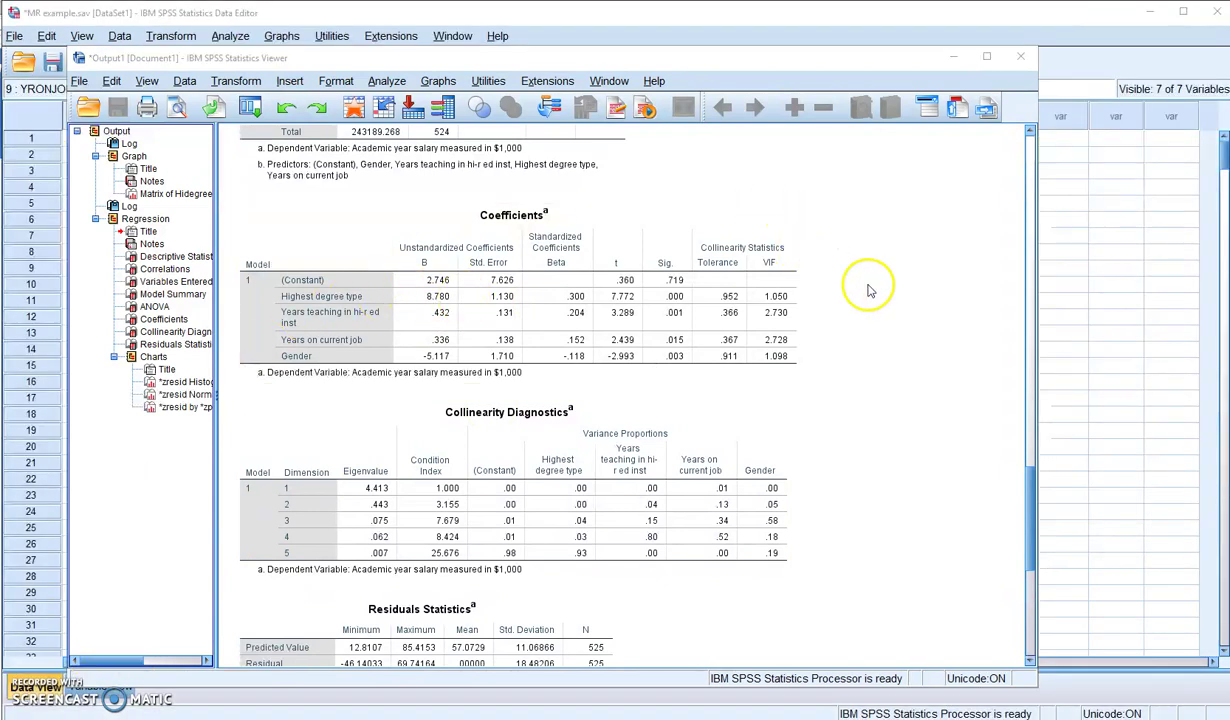
left_click(580, 358)
left_click(593, 404)
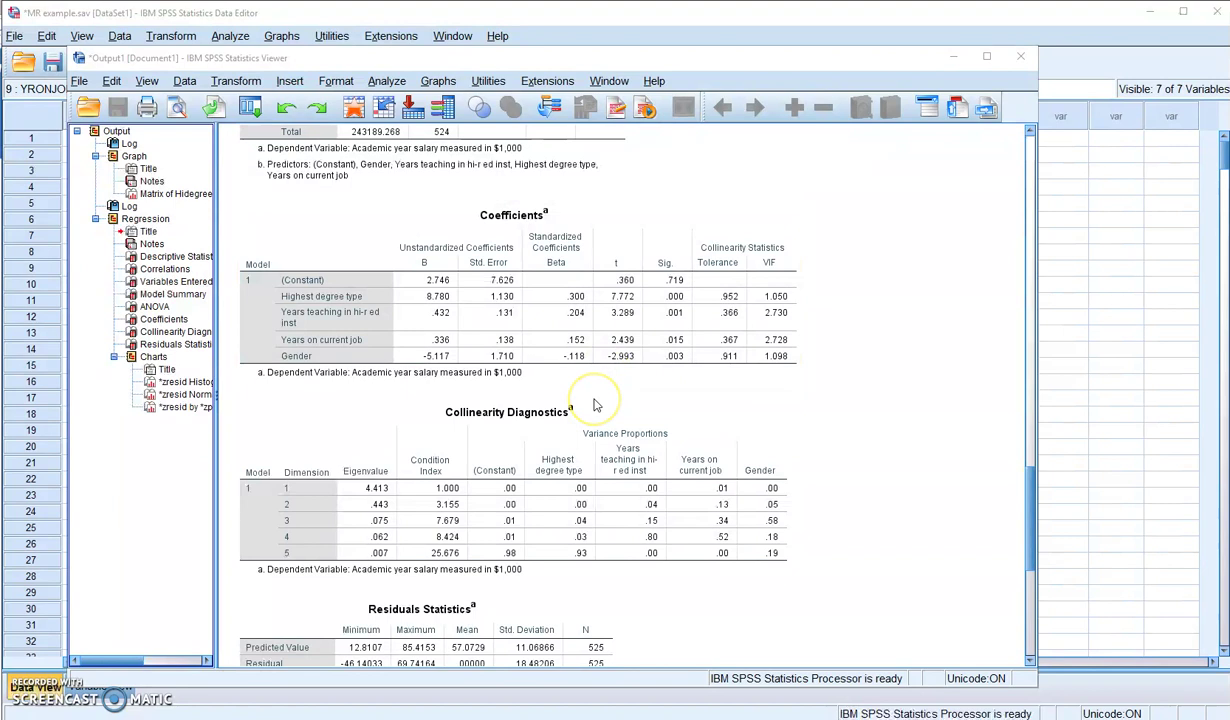
left_click(370, 325)
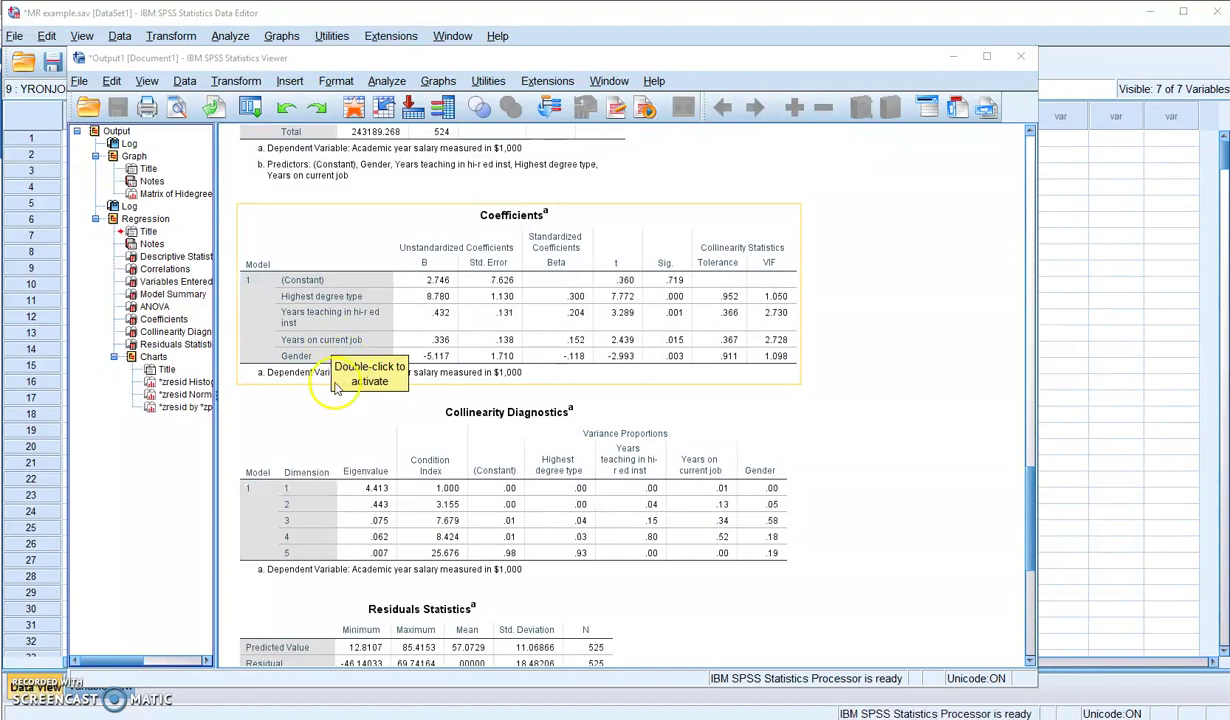
left_click(940, 348)
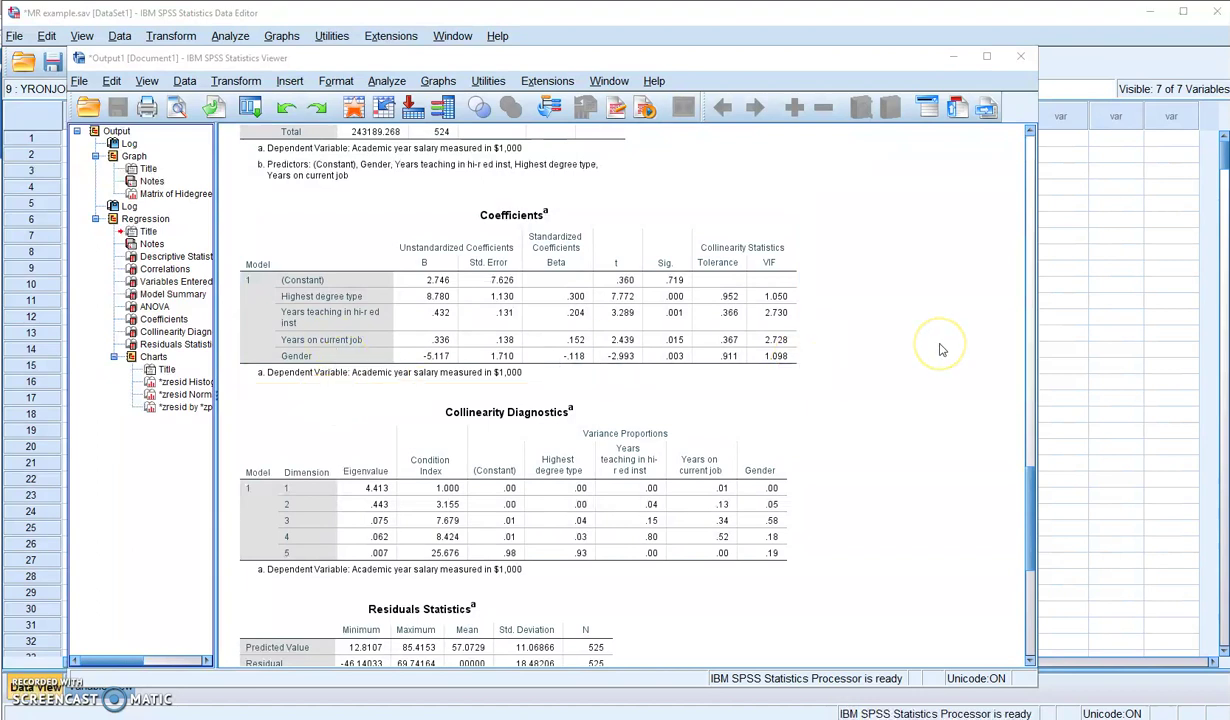
left_click(729, 305)
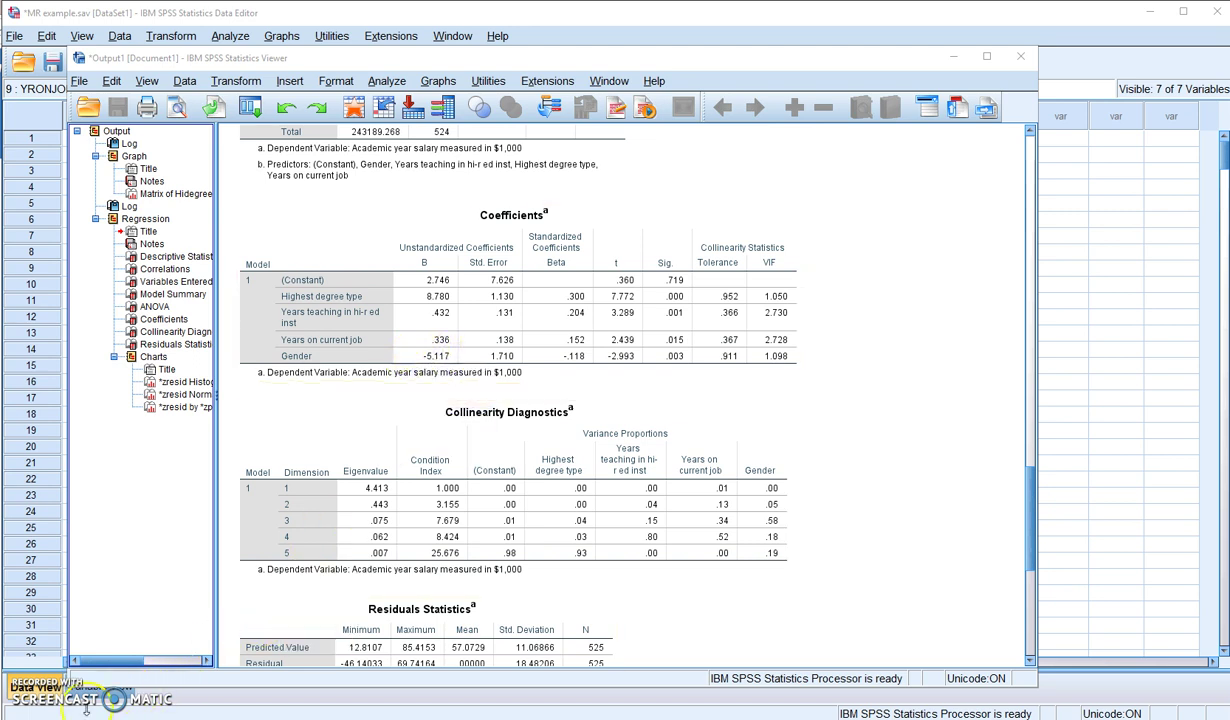
- Show Variable View and confirm the SEX value labels 1 = Male and 2 = Female
left_click(87, 700)
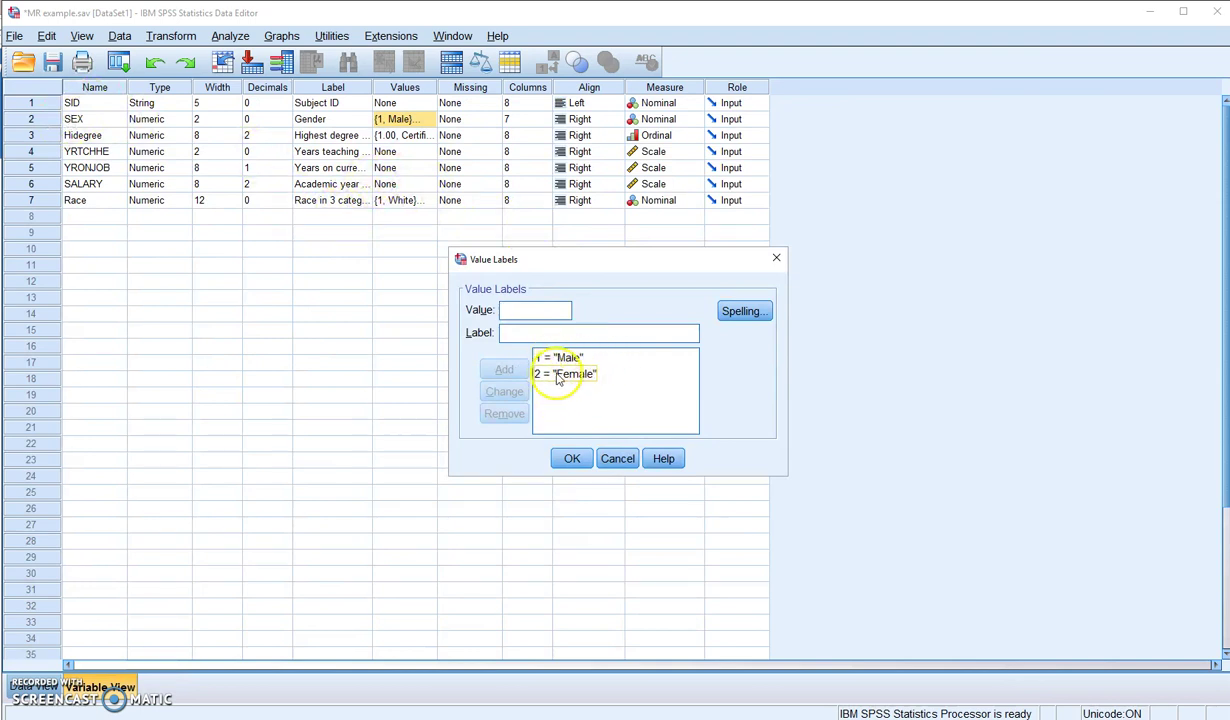
left_click(572, 459)
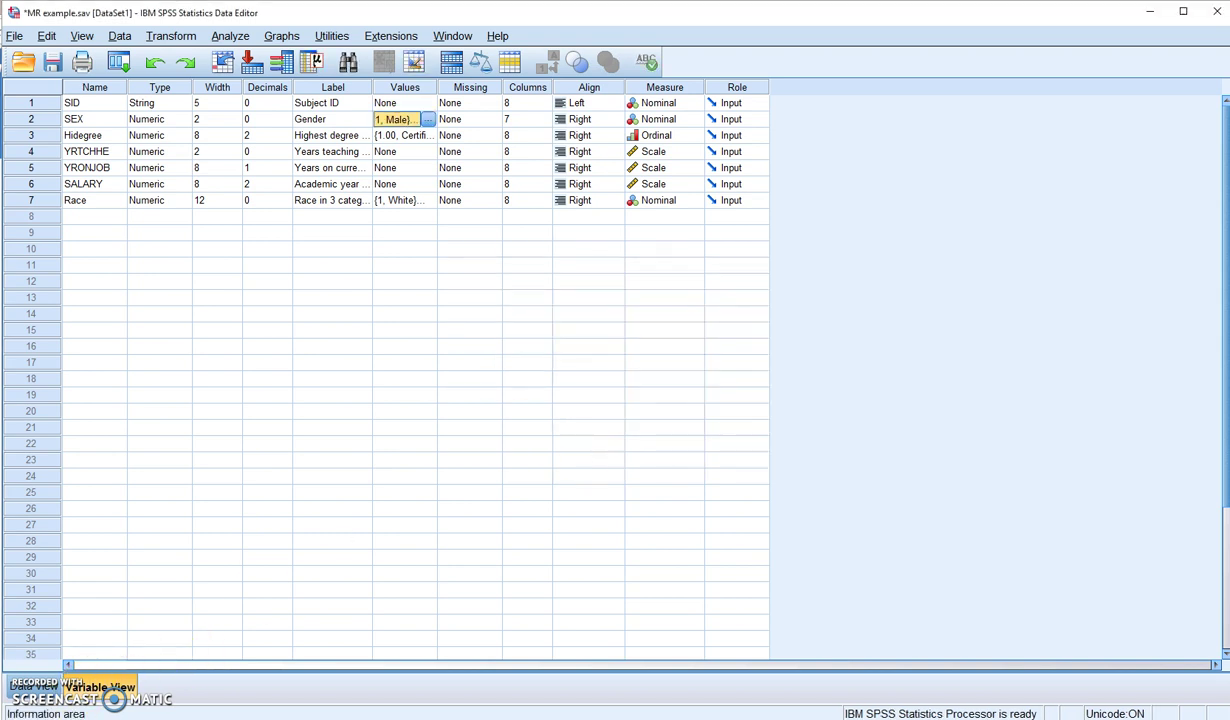
- Return to the Viewer and select the Coefficients and Collinearity Diagnostics tables
key("alt+Tab")
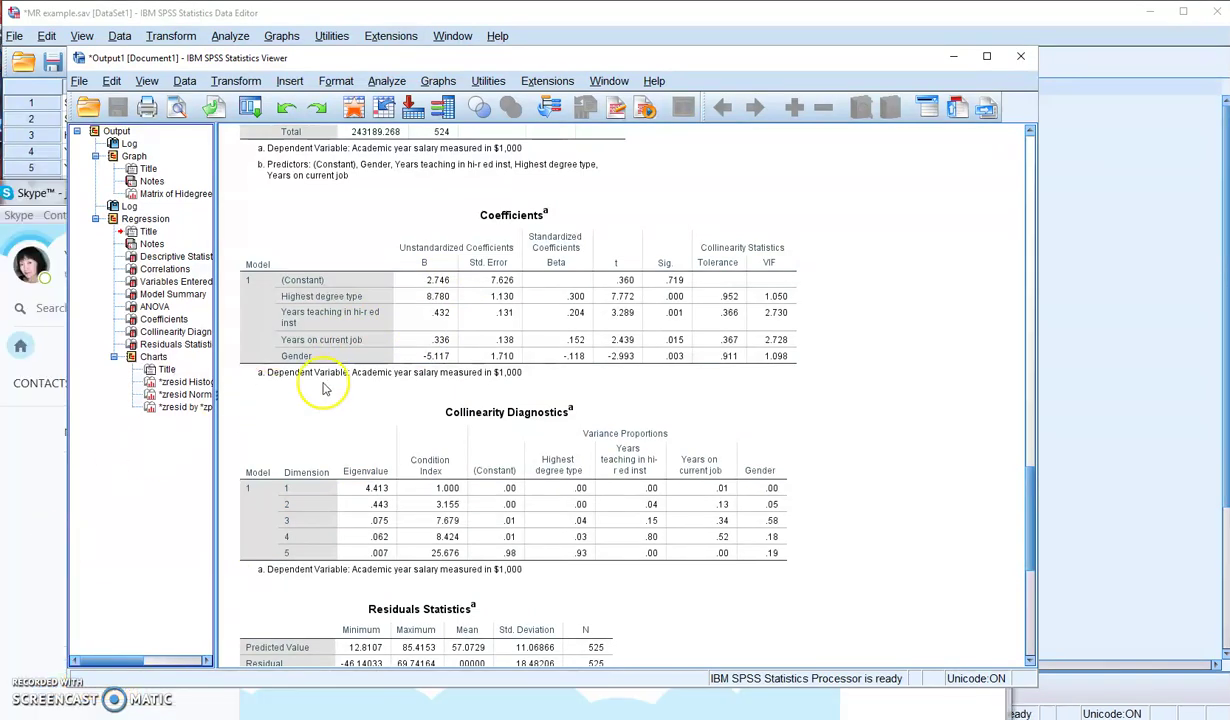
left_click(345, 362)
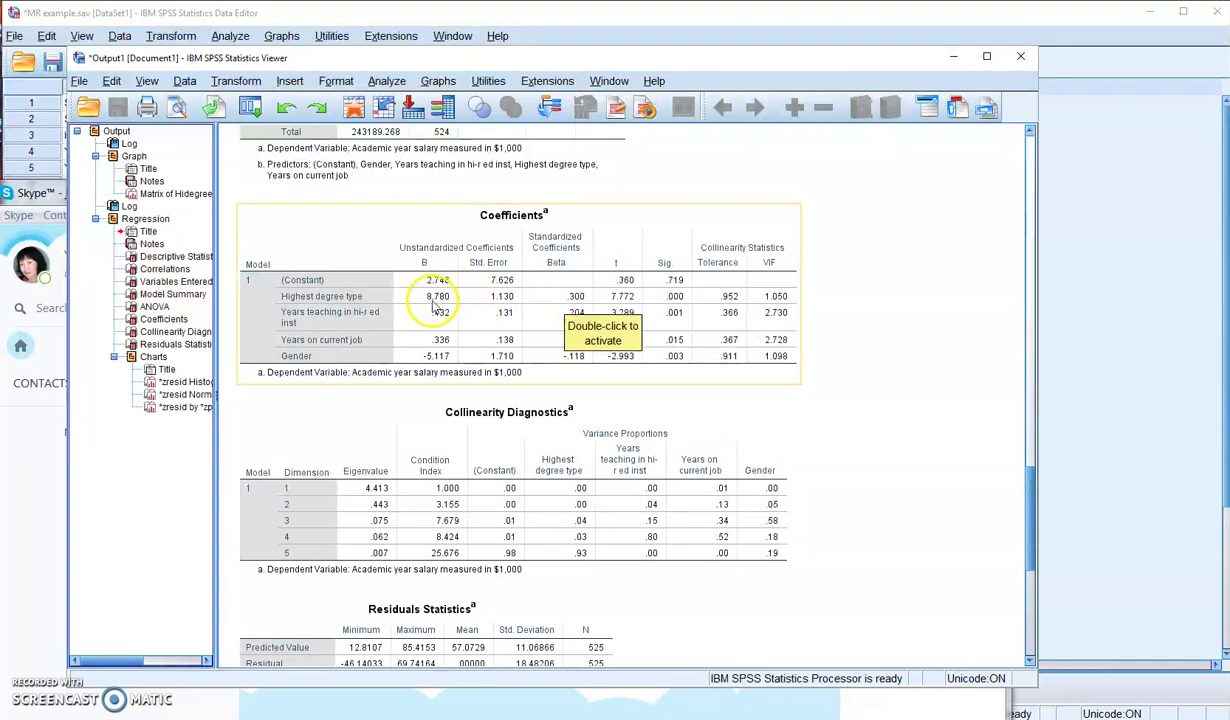
left_click(708, 425)
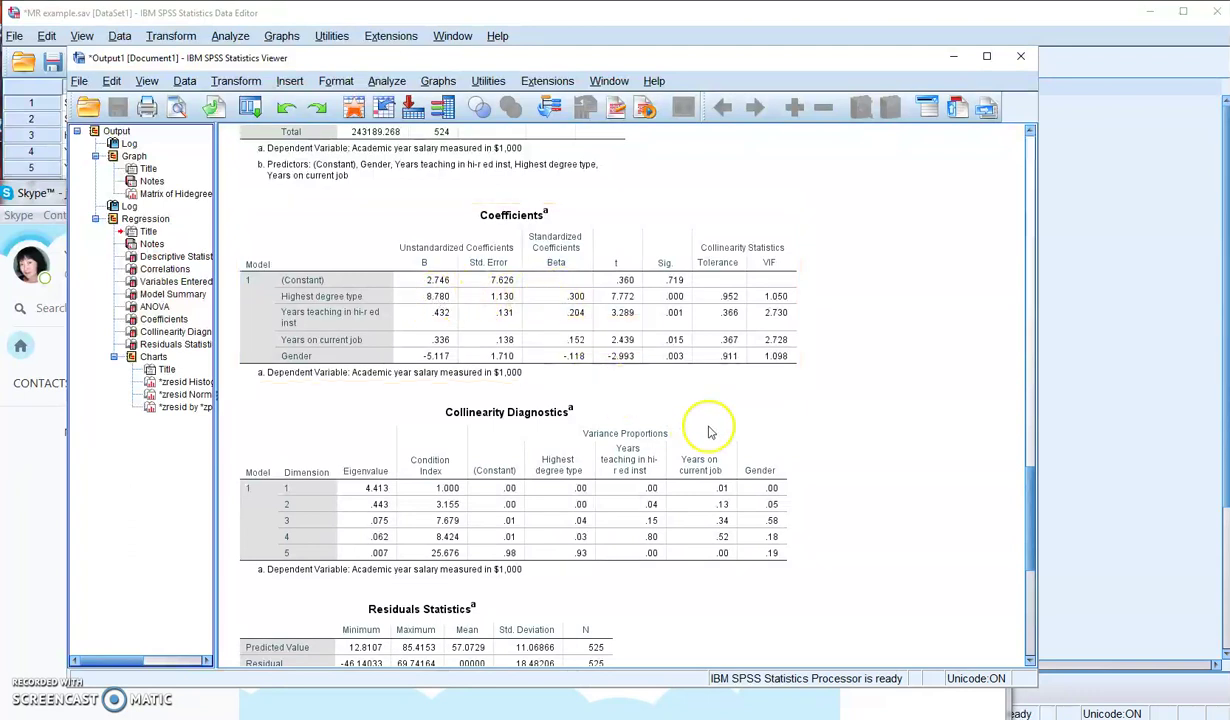
left_click(563, 316)
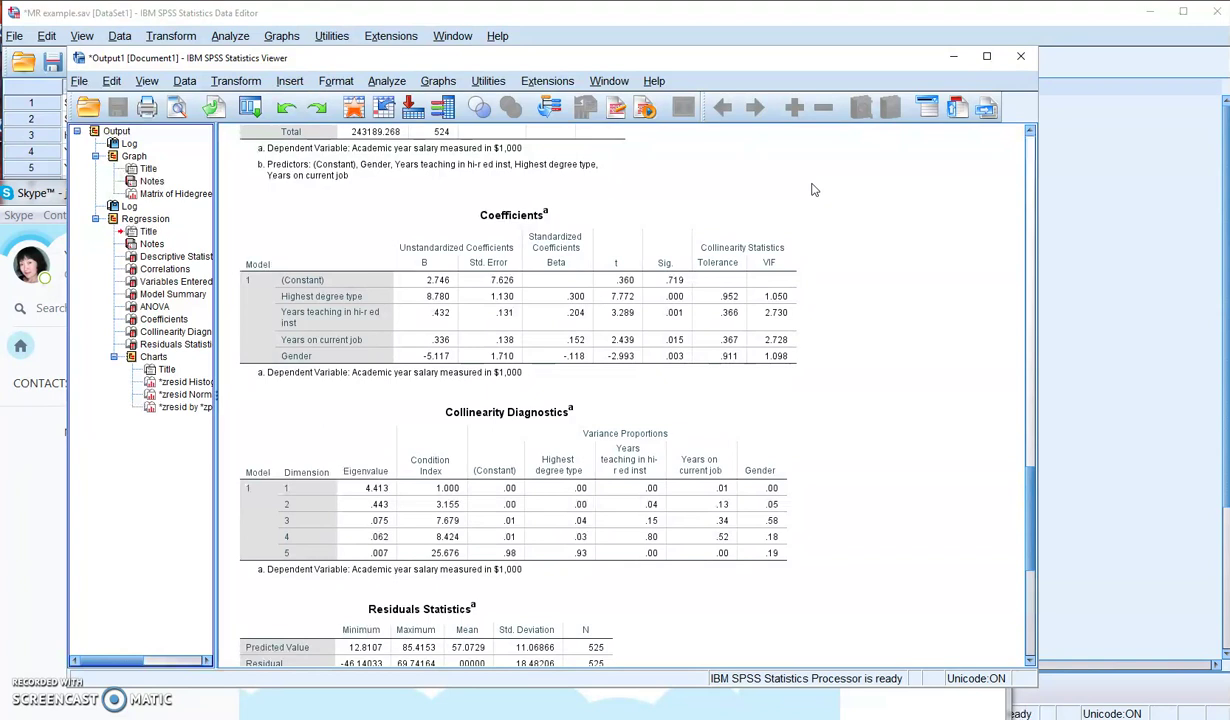
left_click(771, 214)
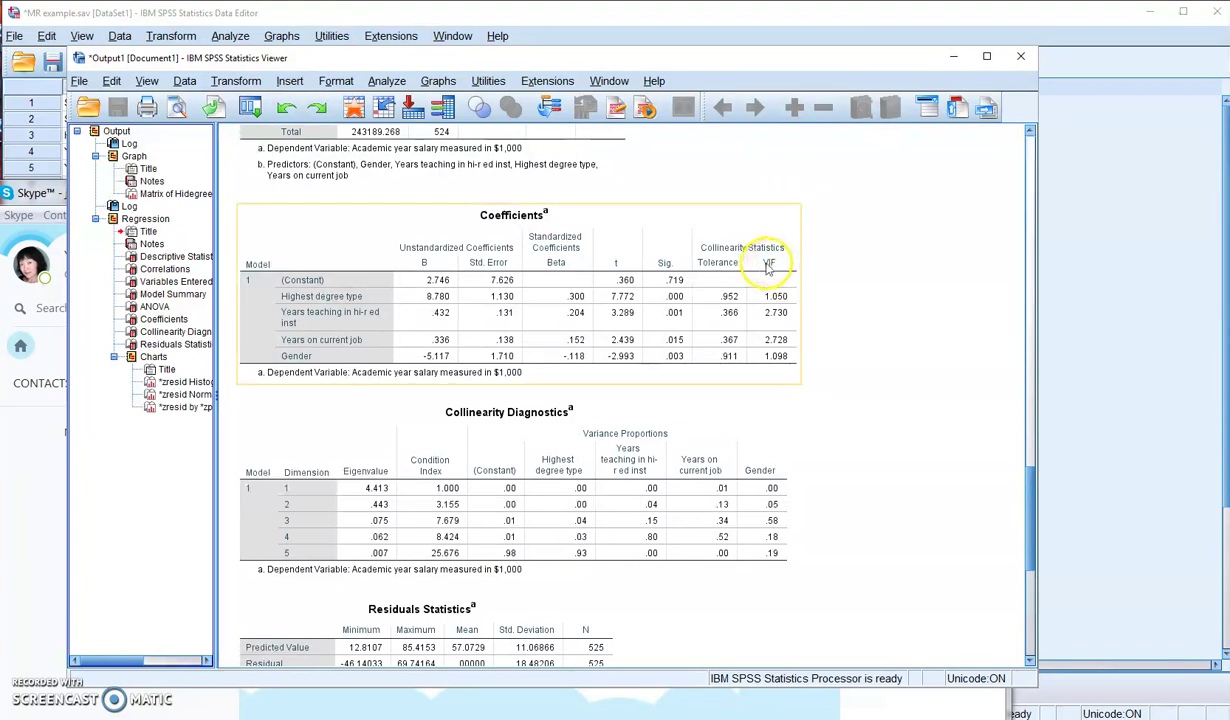
left_click(808, 265)
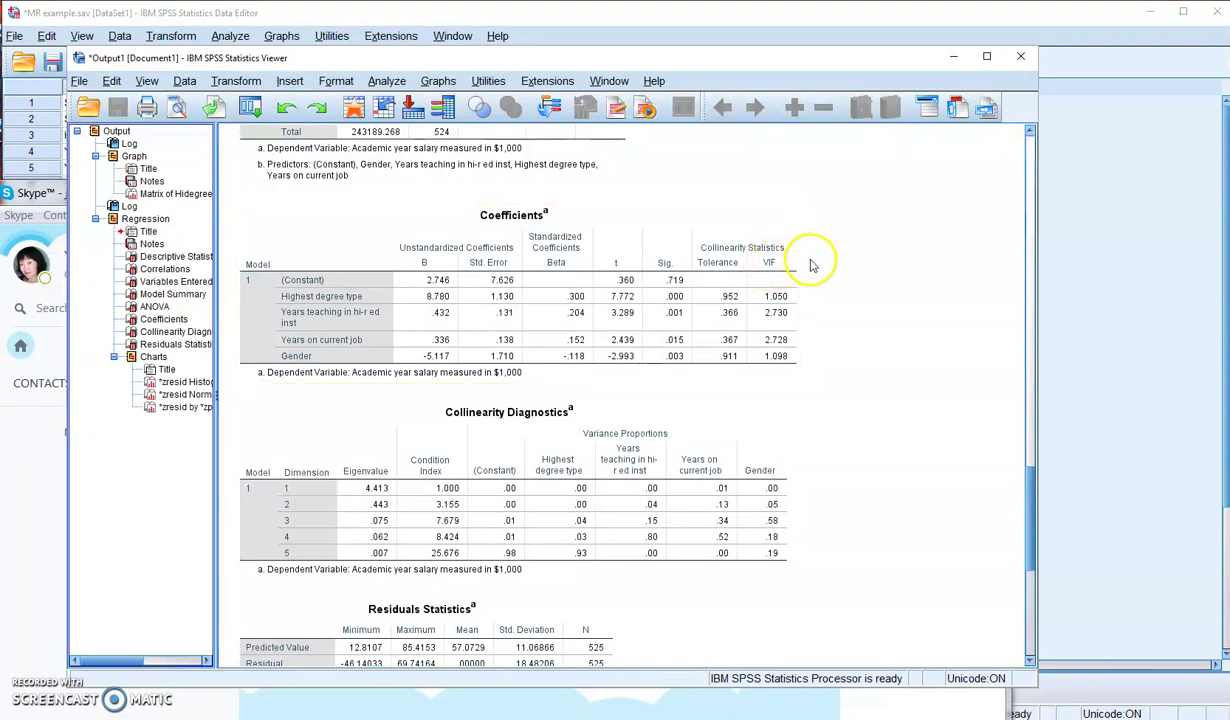
left_click(800, 262)
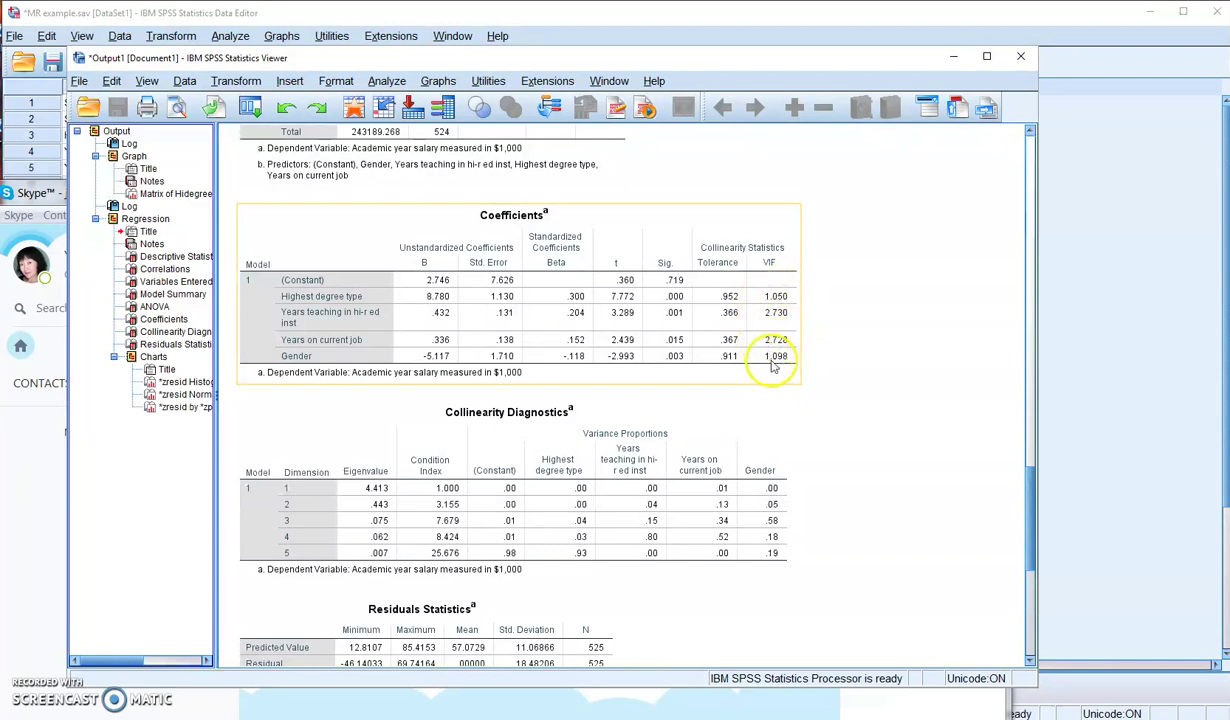
left_click(814, 276)
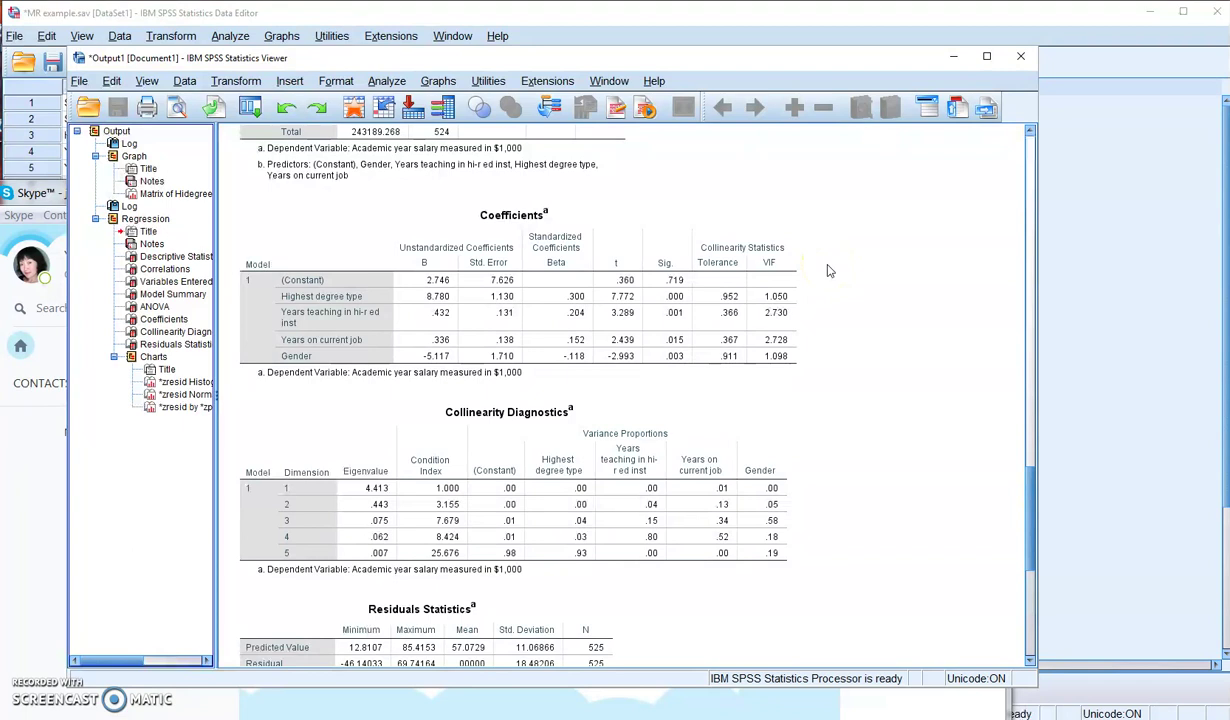
left_click(745, 290)
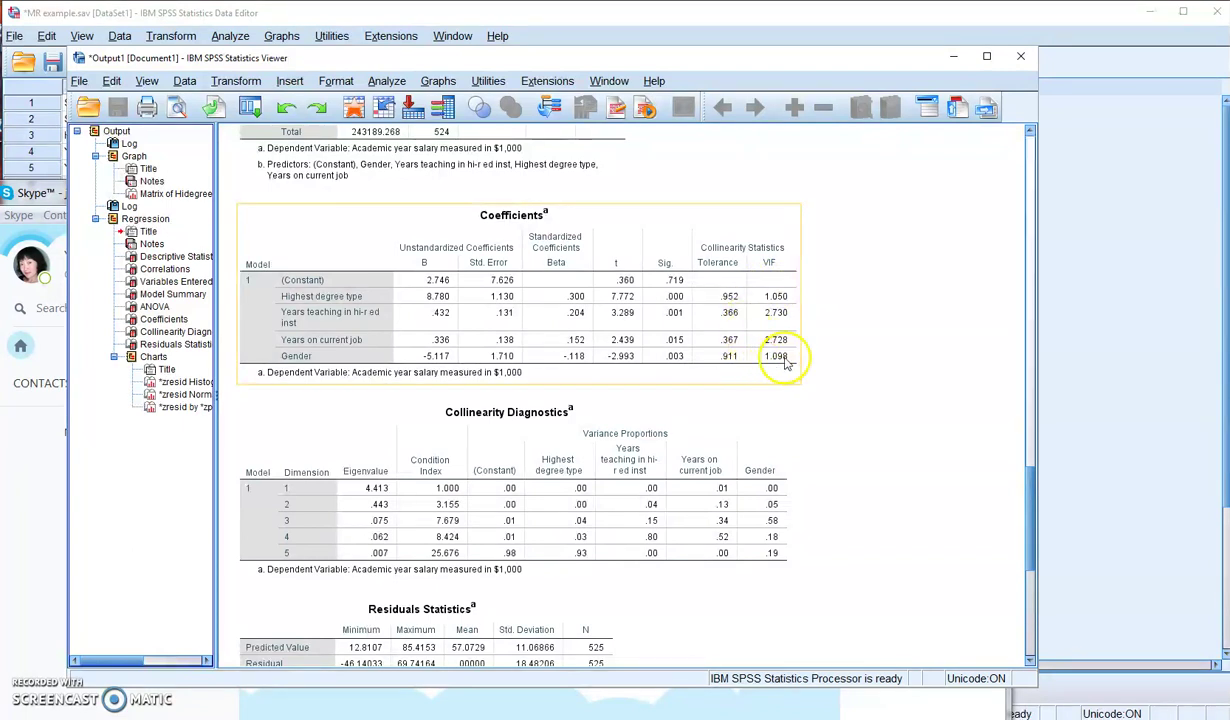
left_click(715, 180)
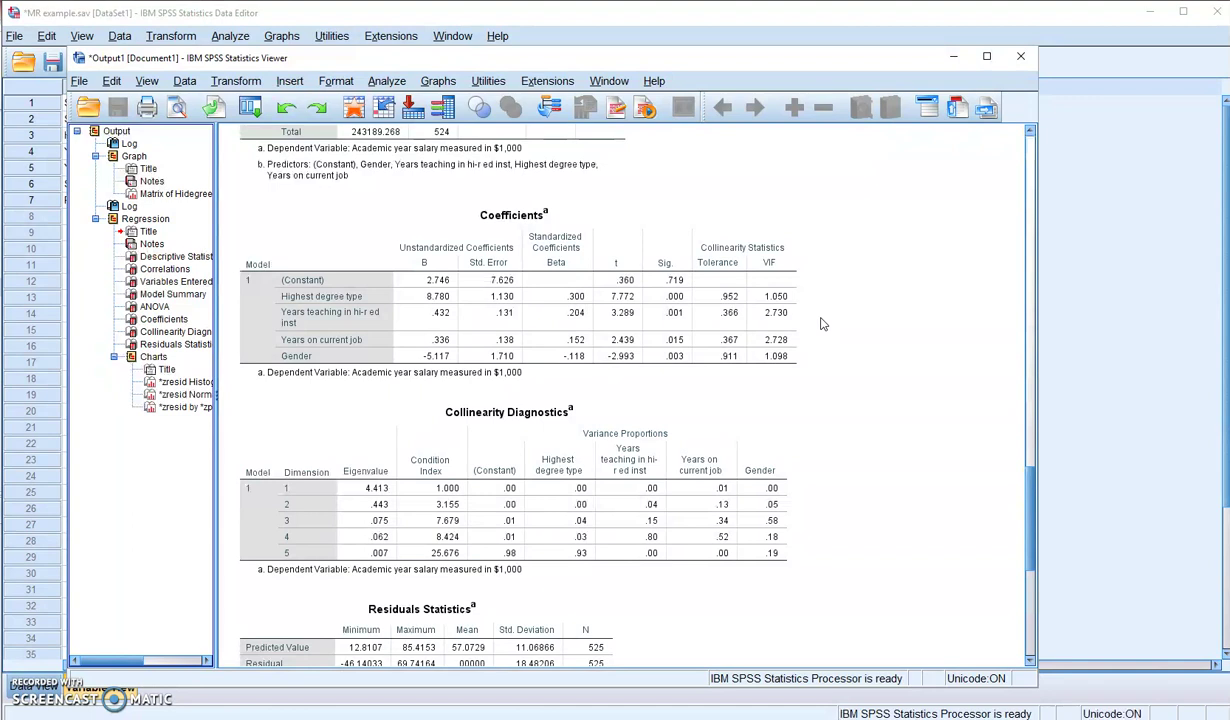
left_click(260, 331)
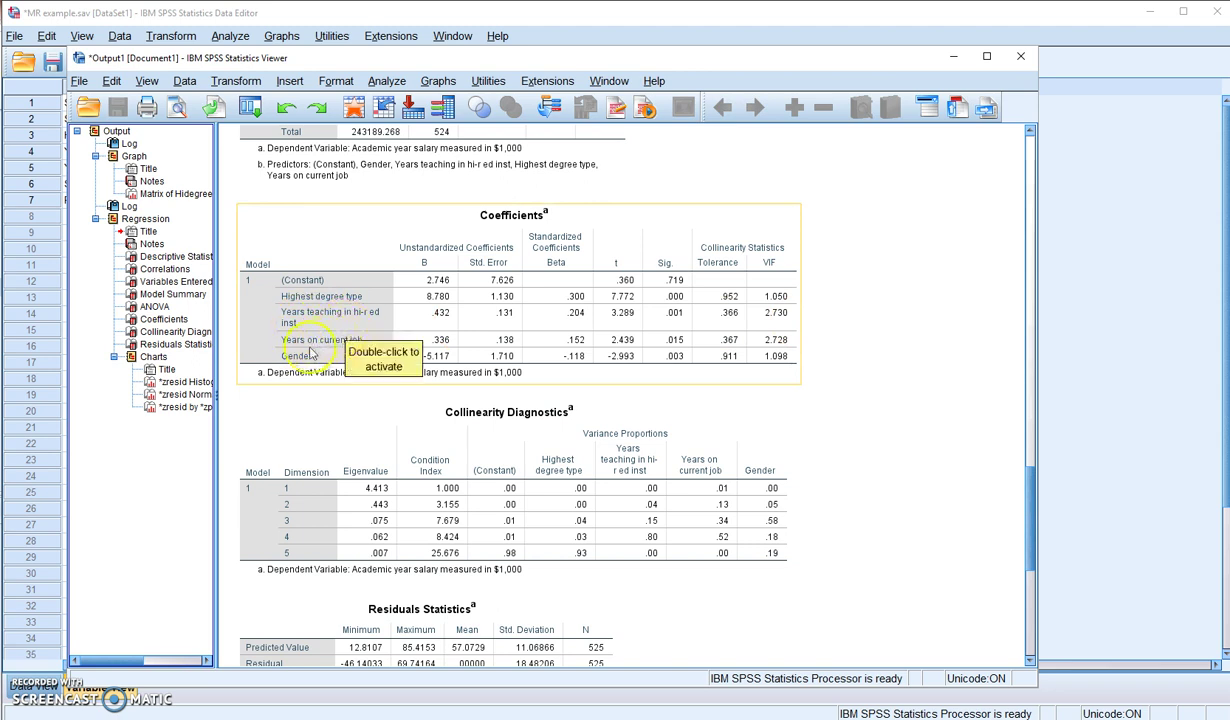
left_click(292, 398)
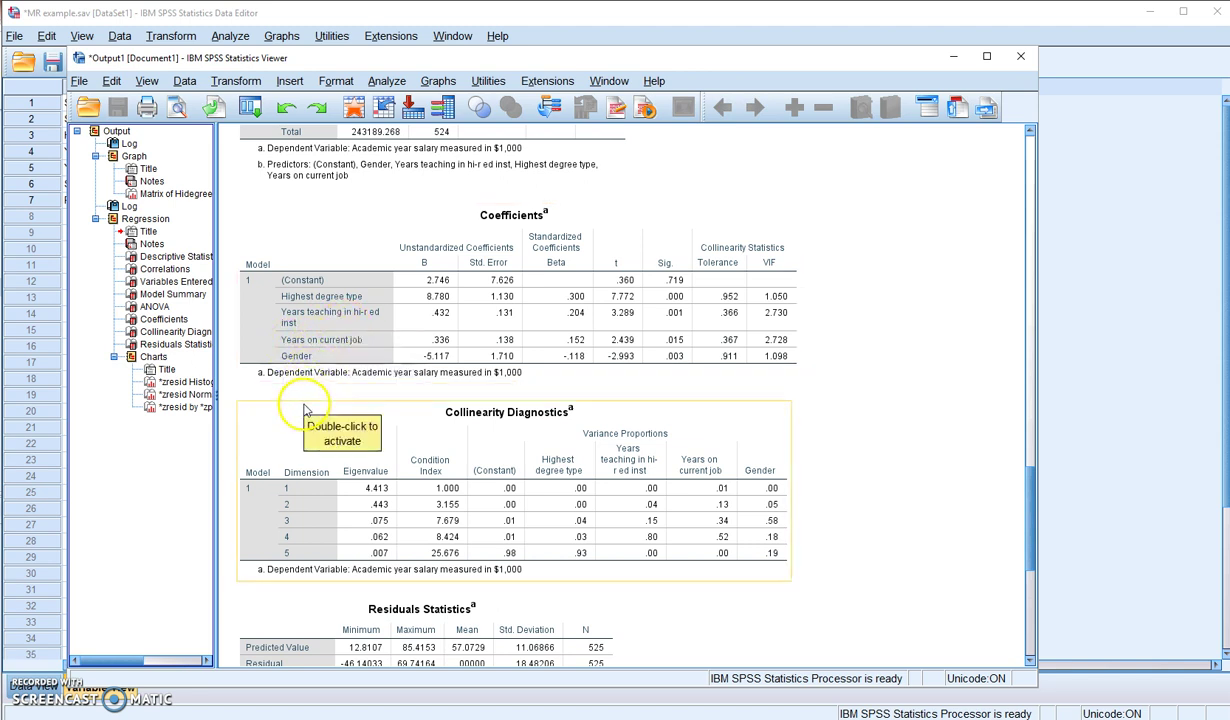
left_click(318, 326)
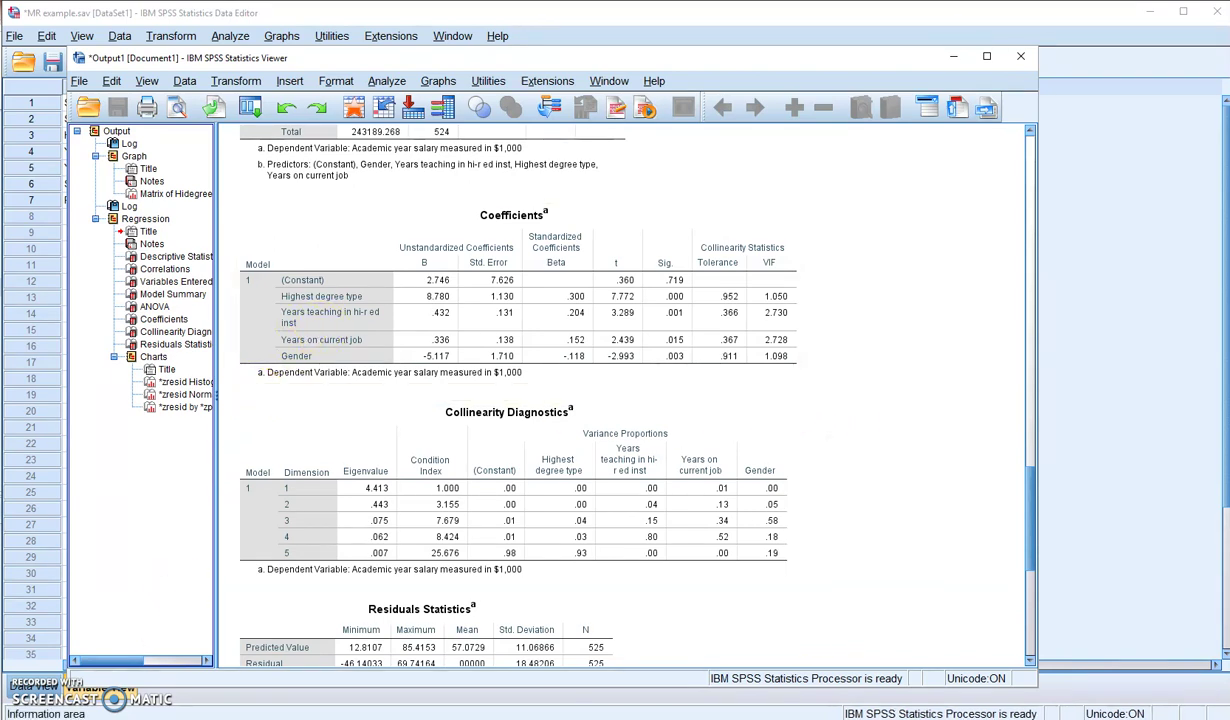
- Scroll past Residuals Statistics and select the residual histogram (Mean 1.55E-15, Std. Dev. 0.996, N = 525)
scroll(115, 540, "down", 2)
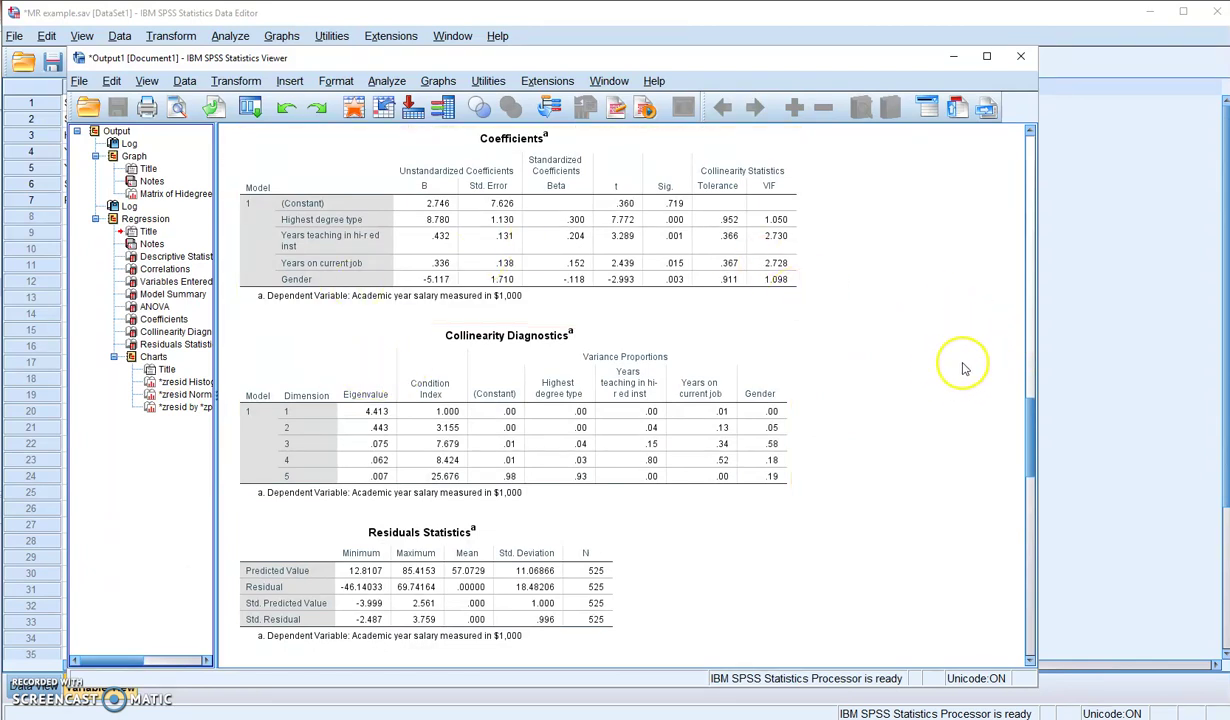
left_click(1032, 412)
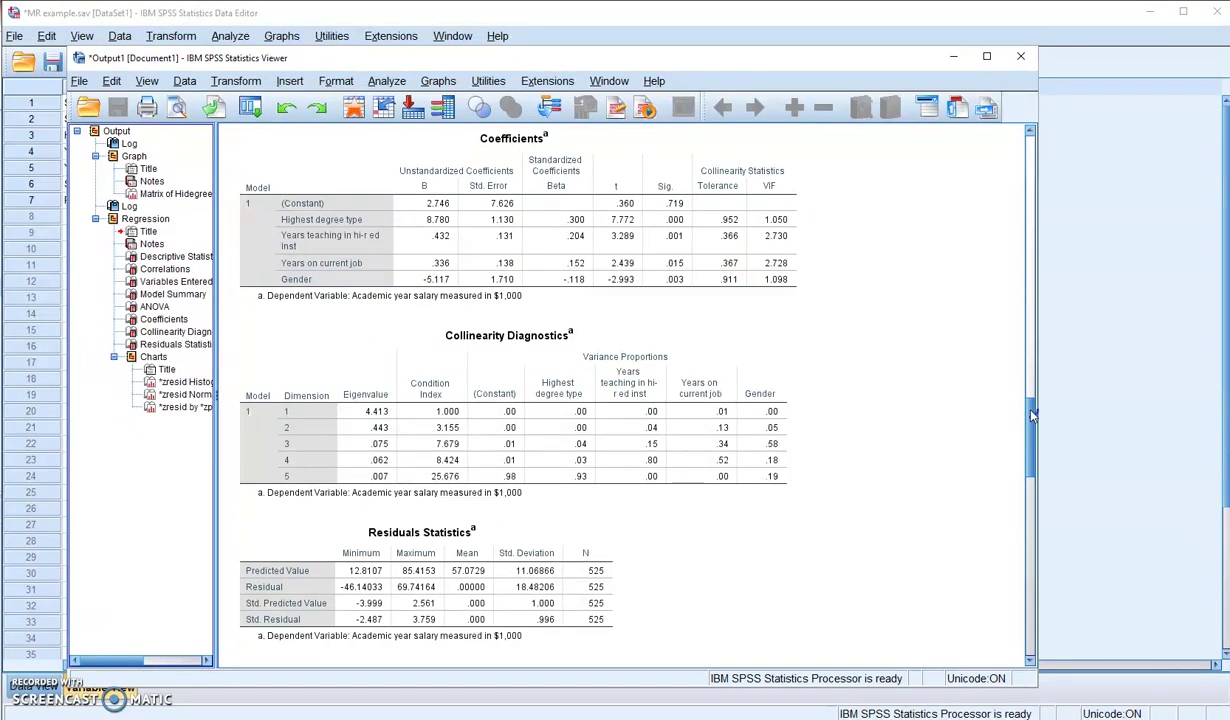
left_click_drag(1032, 415, 1032, 492)
left_click(563, 308)
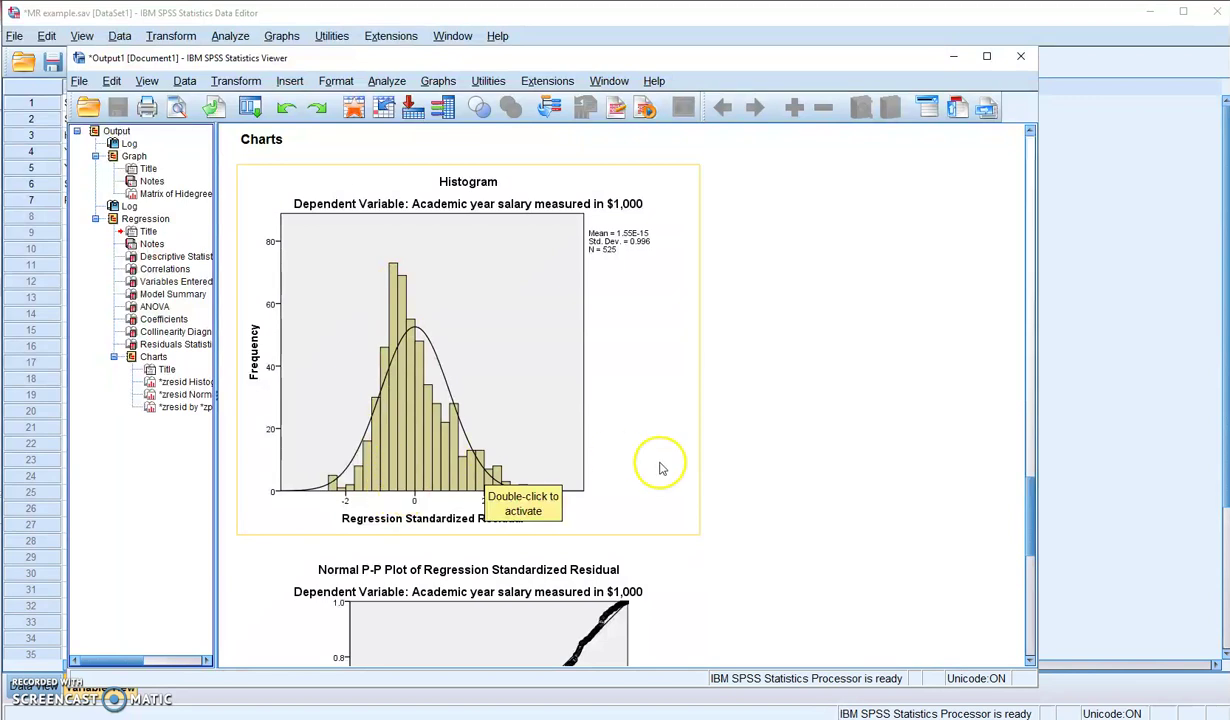
- Scroll below the histogram and select the Normal P-P Plot of standardized residuals
left_click_drag(1030, 508, 1031, 565)
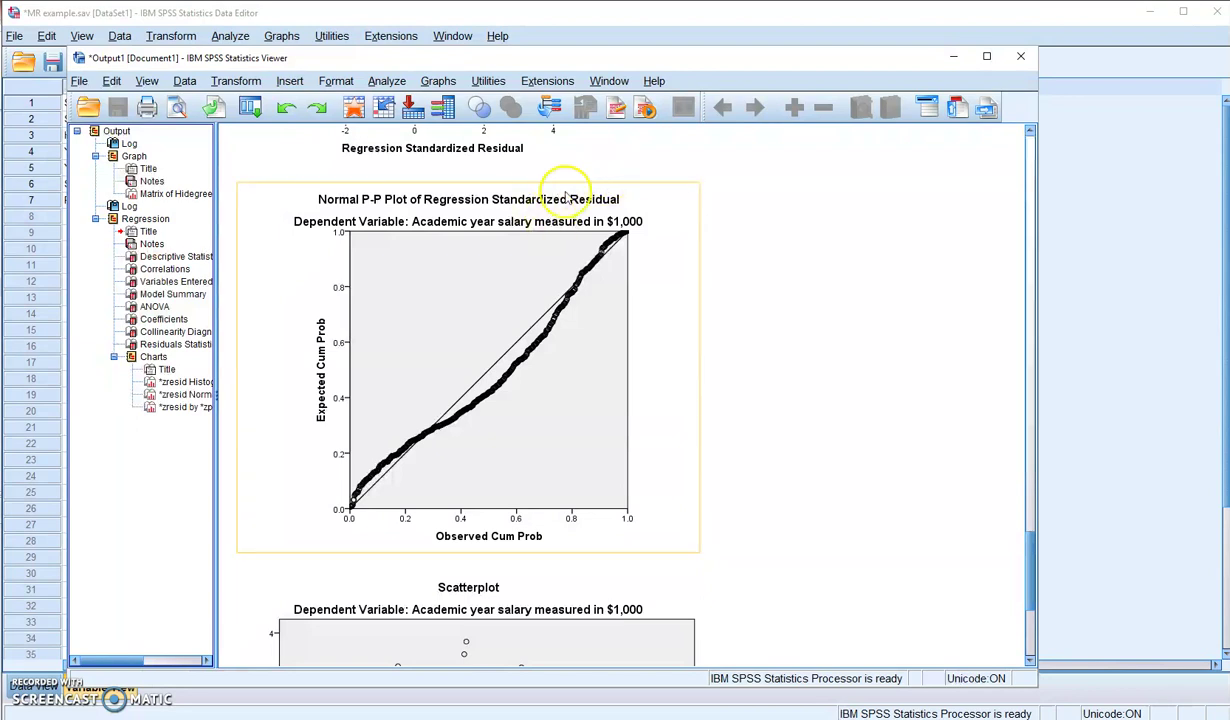
left_click(697, 168)
left_click(618, 266)
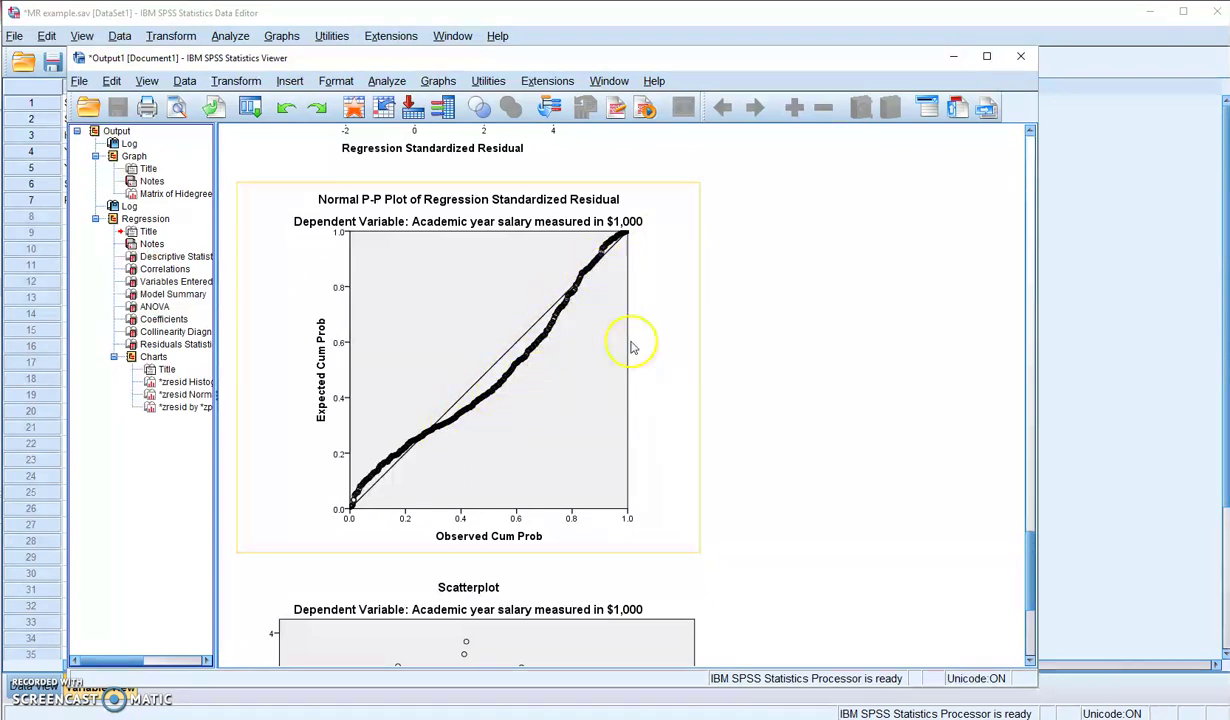
left_click(712, 344)
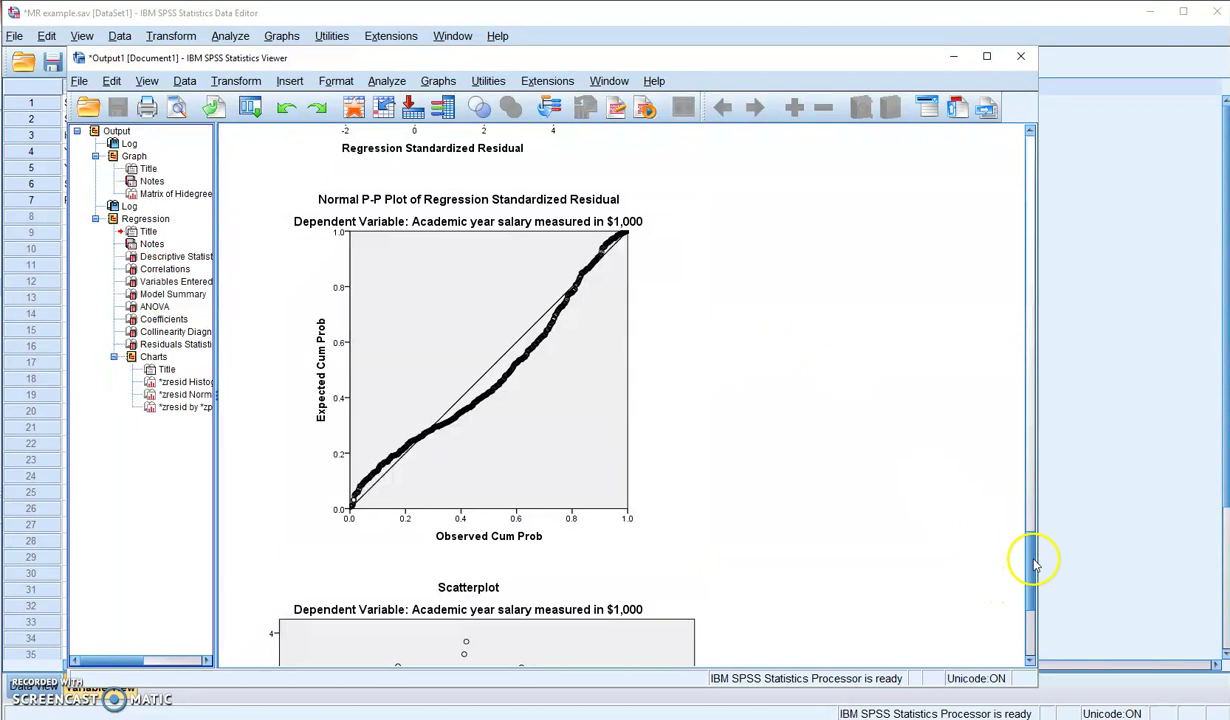
- Scroll to the bottom and select the standardized residual vs. predicted value scatterplot
left_click_drag(1031, 560, 1031, 650)
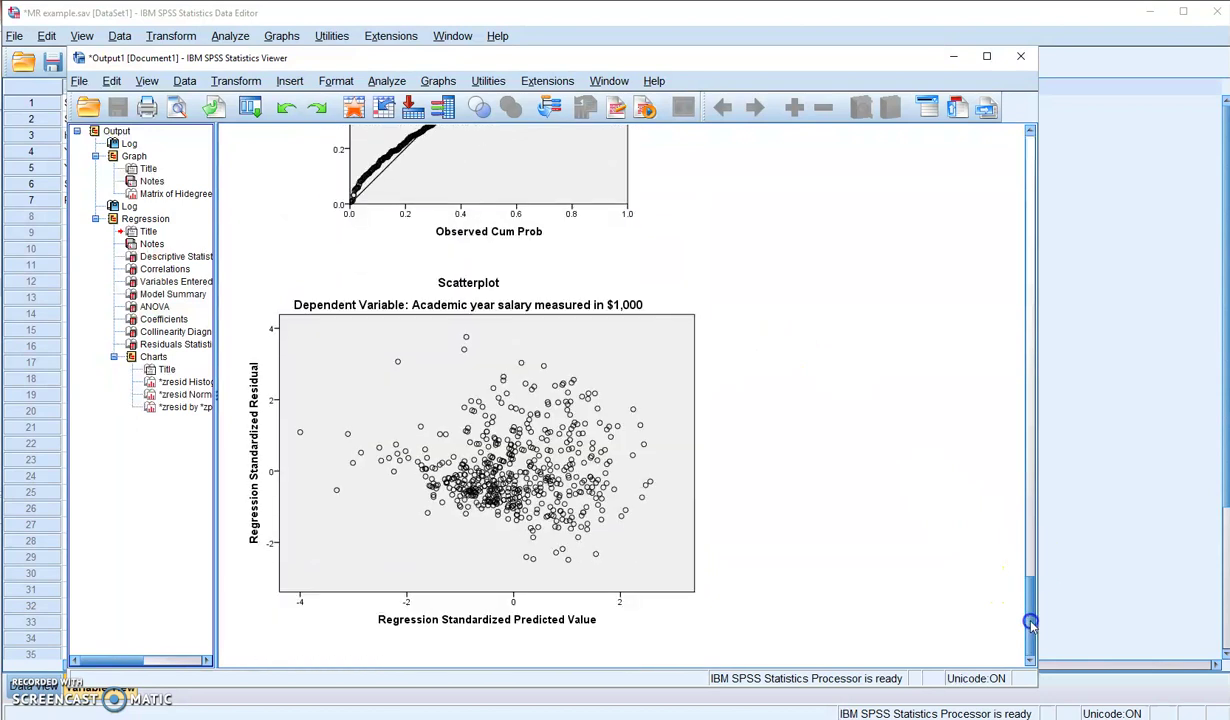
left_click(616, 455)
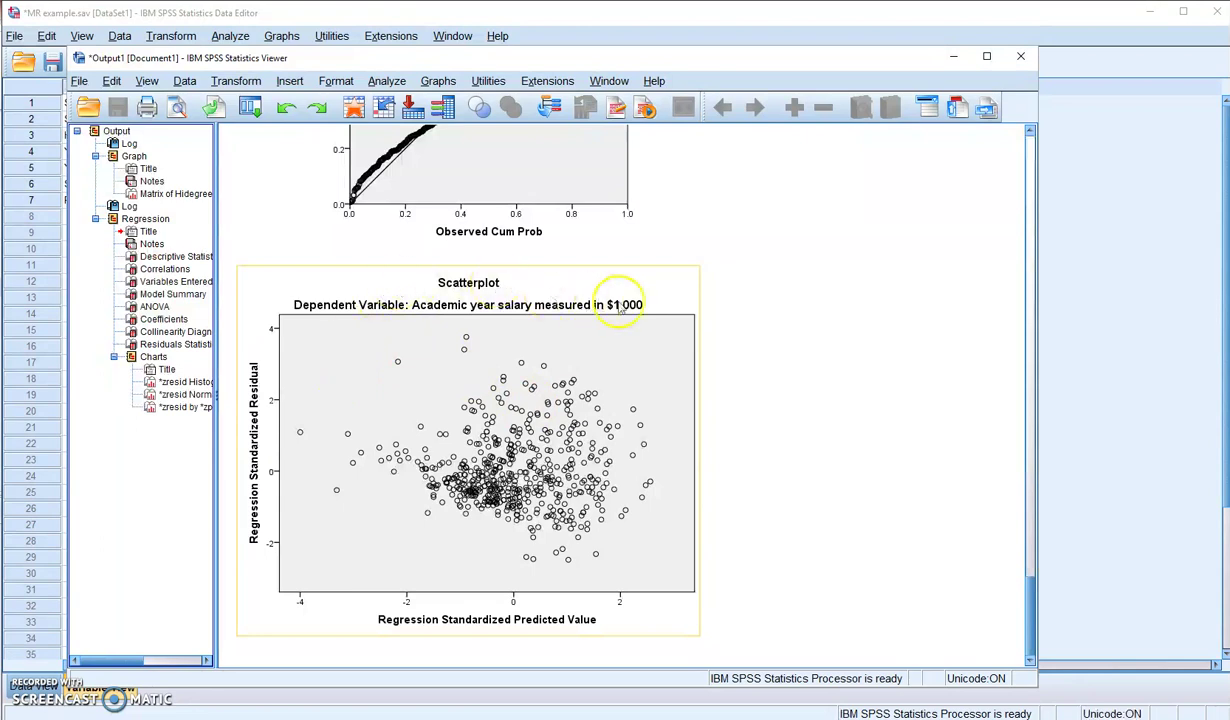
left_click(752, 295)
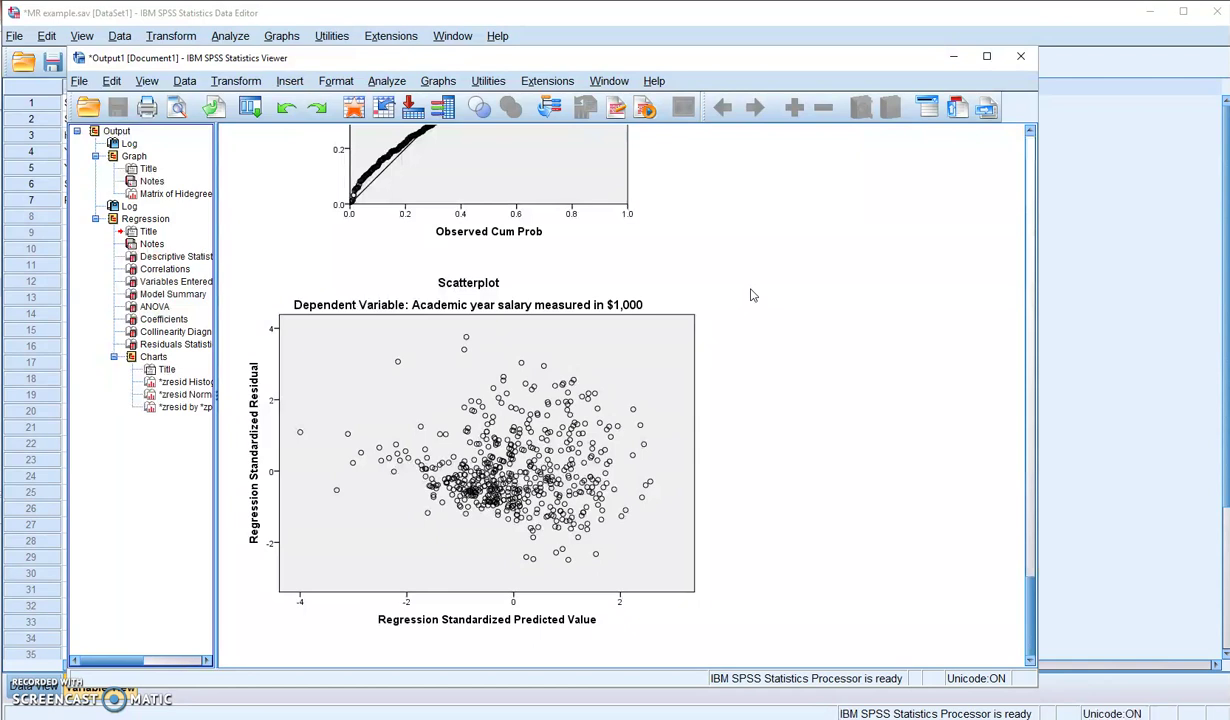
left_click(384, 453)
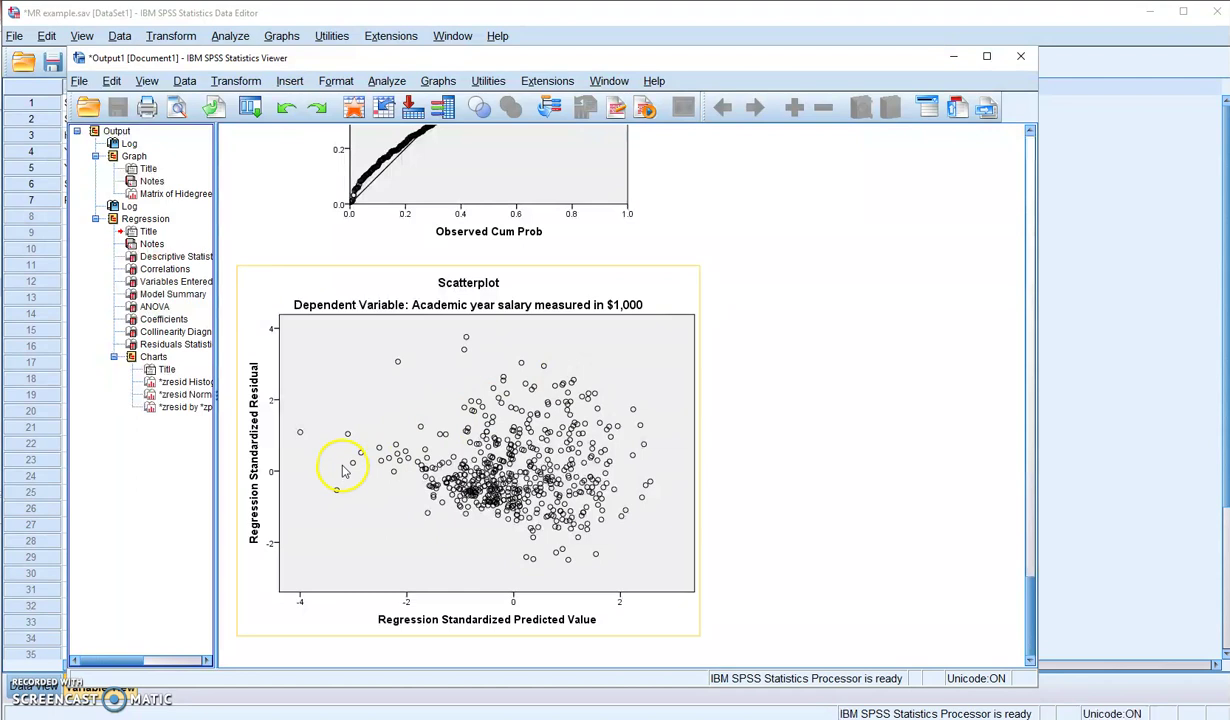
left_click(741, 438)
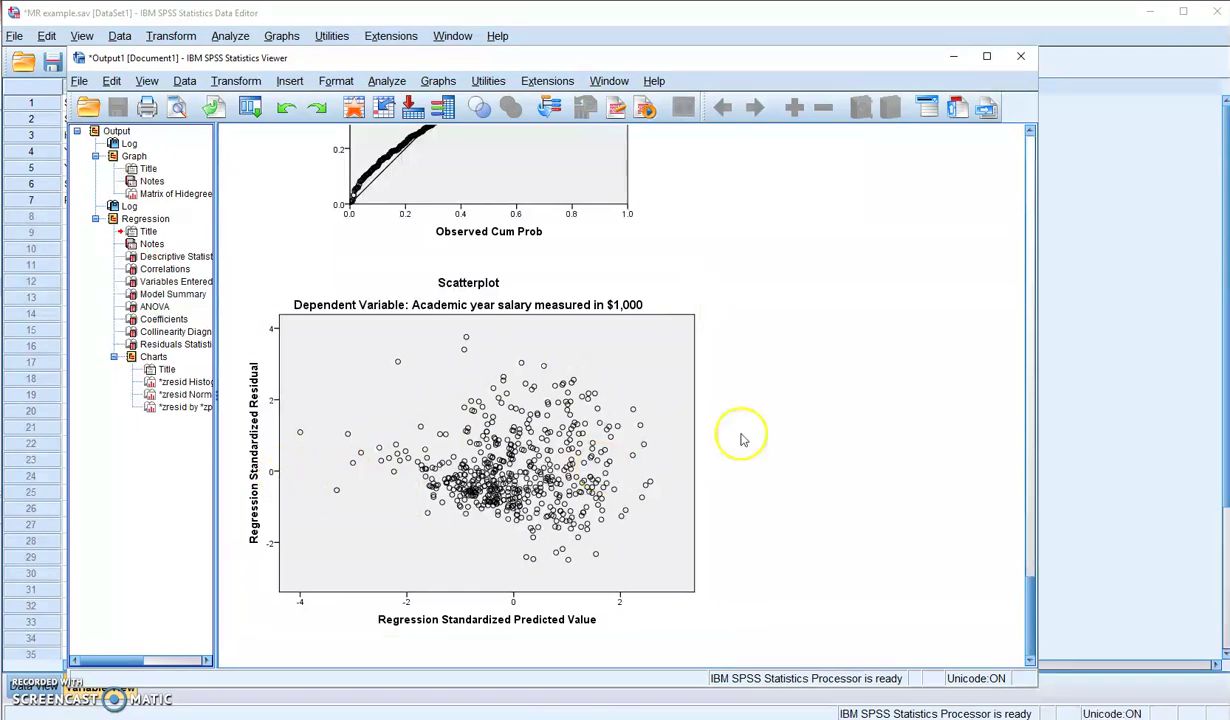
left_click(688, 448)
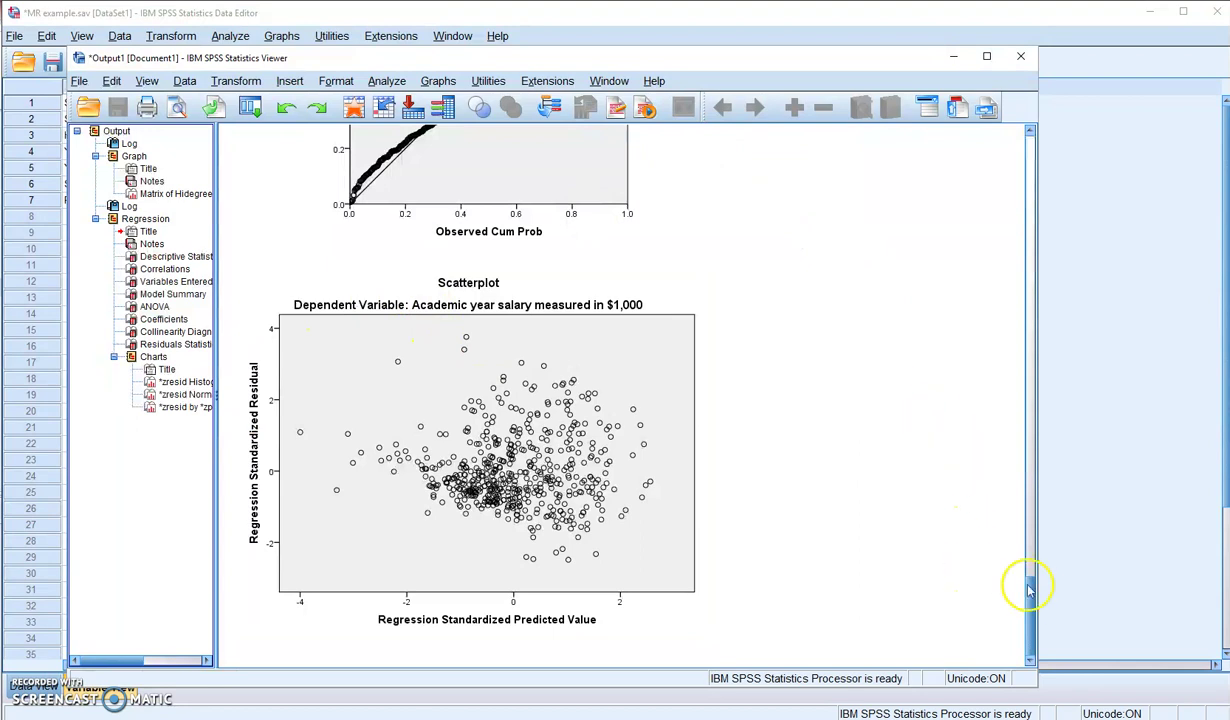
left_click_drag(1031, 586, 1032, 615)
left_click(668, 326)
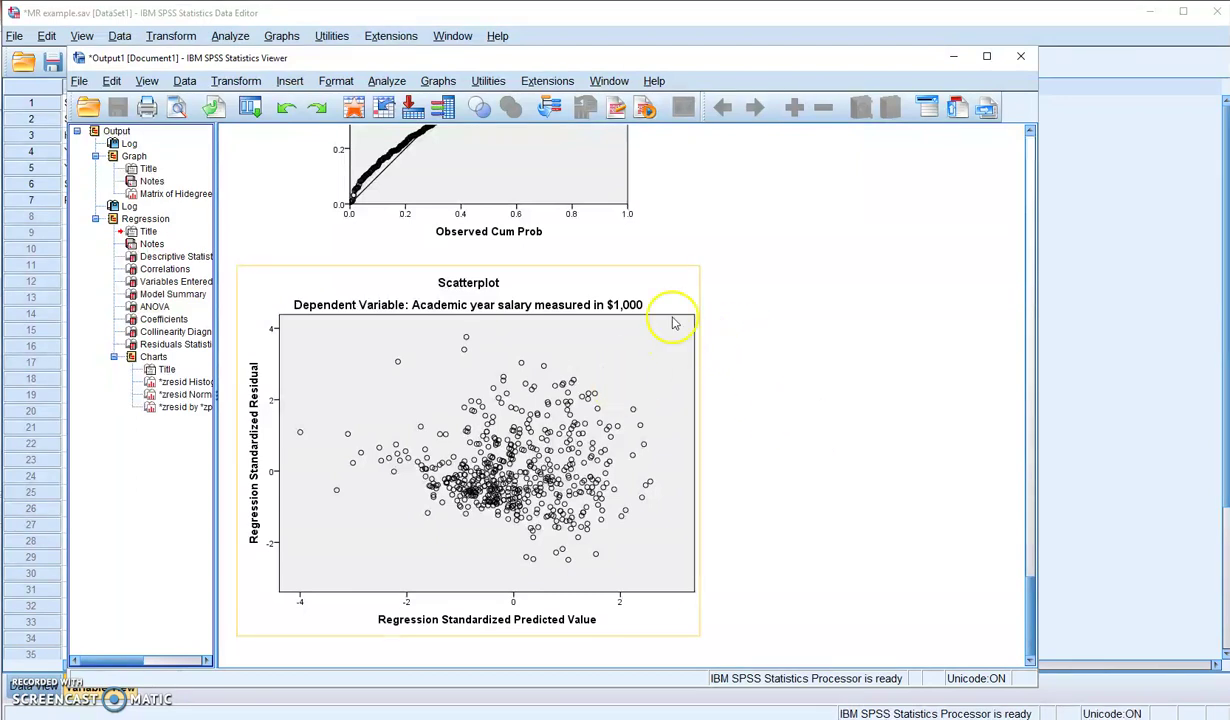
left_click(762, 245)
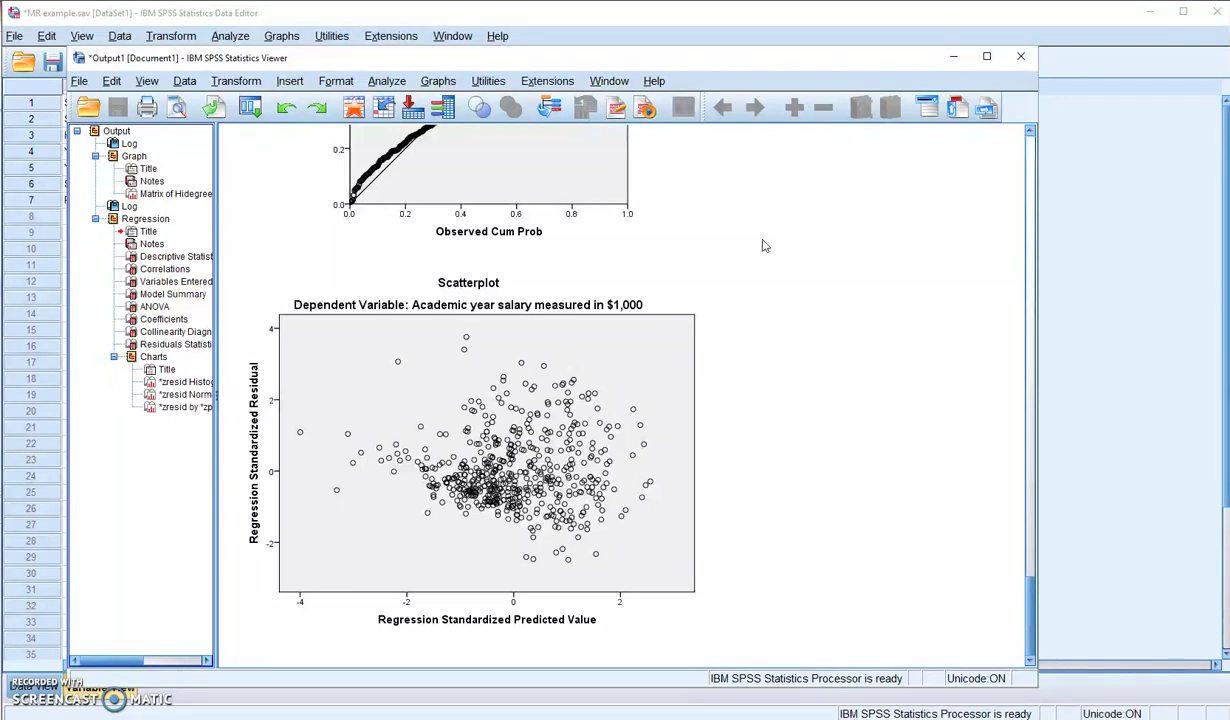
left_click(638, 334)
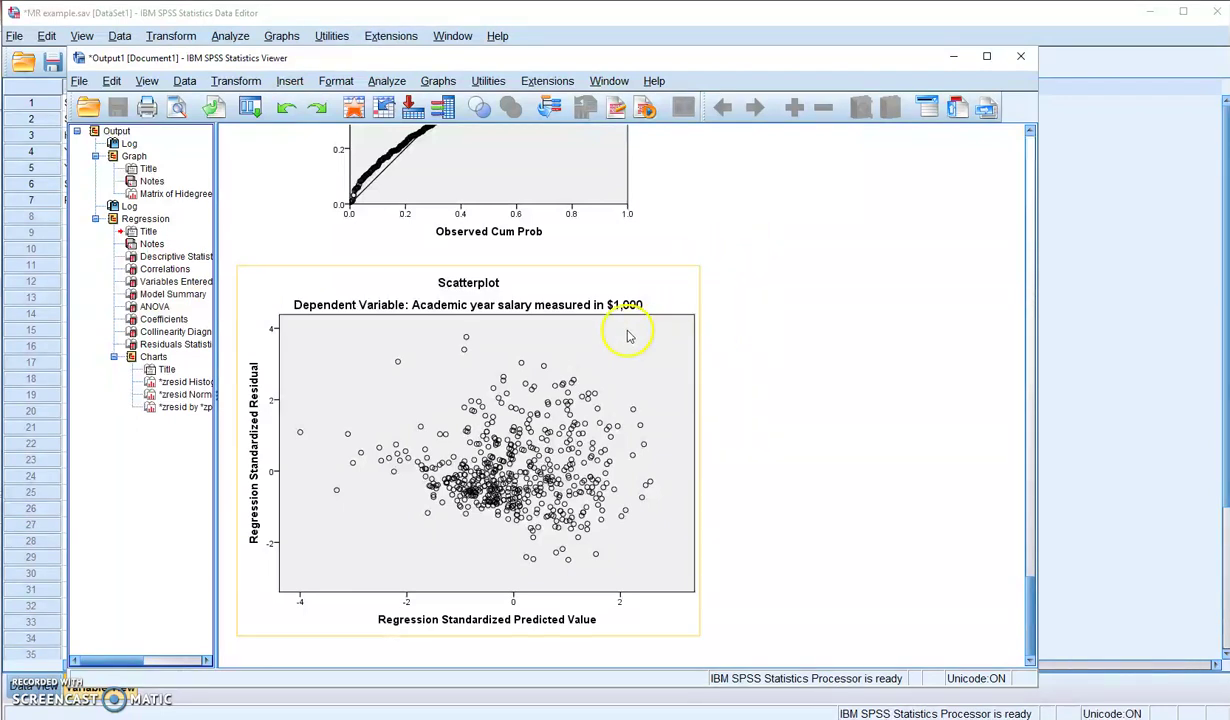
left_click(765, 380)
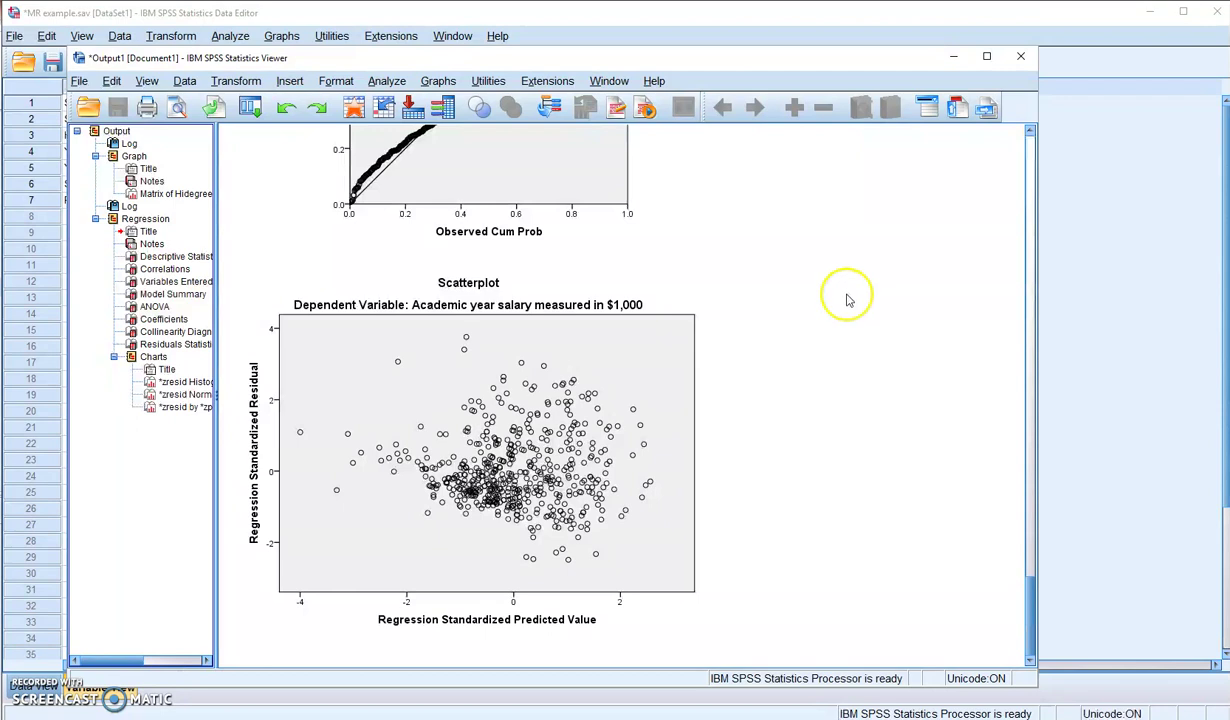
left_click(719, 338)
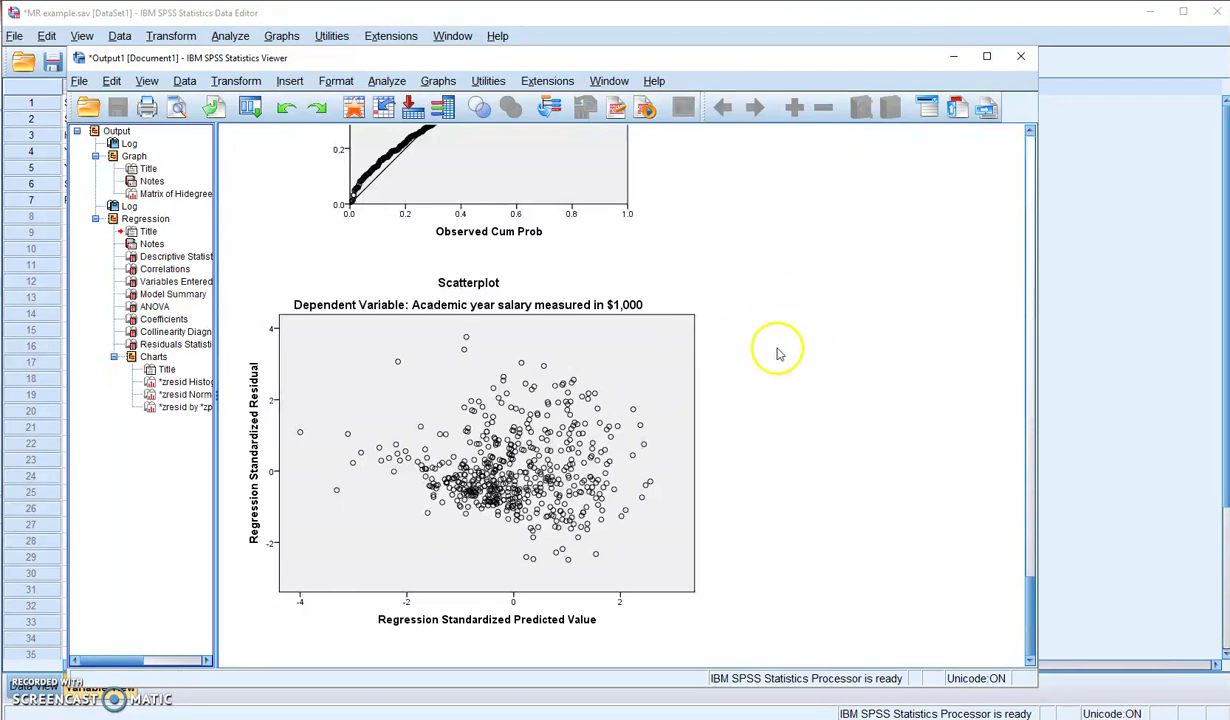
left_click(621, 446)
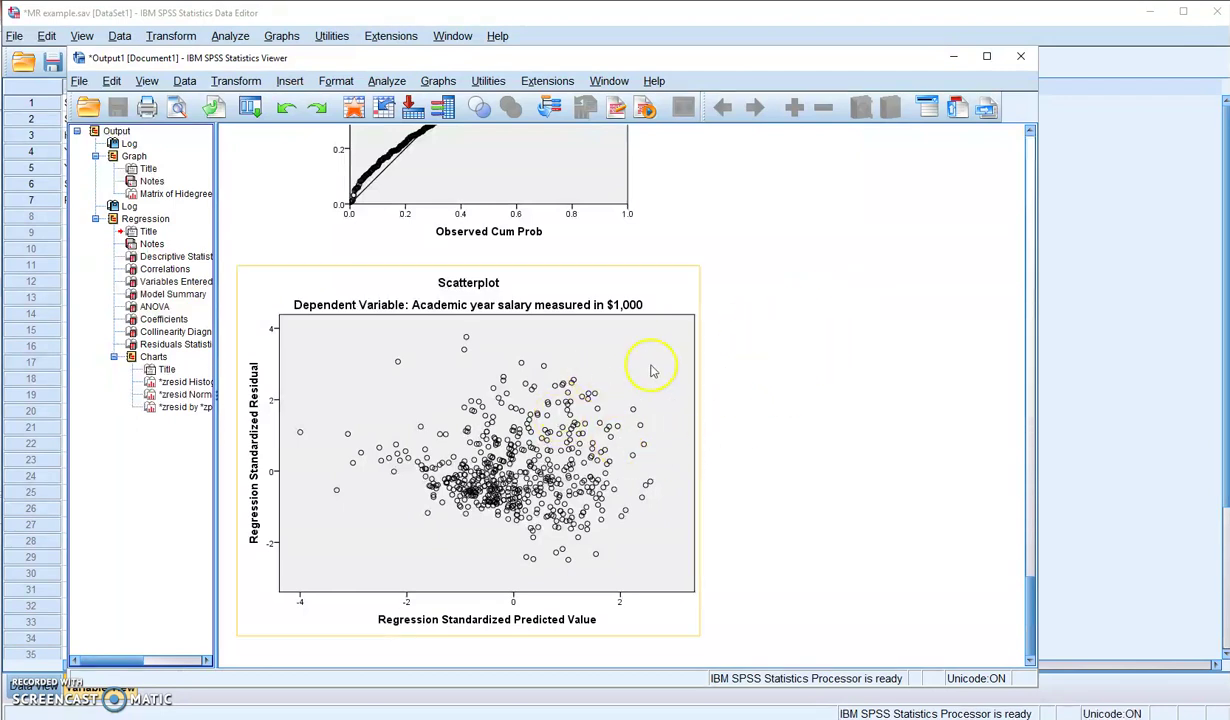
left_click(723, 360)
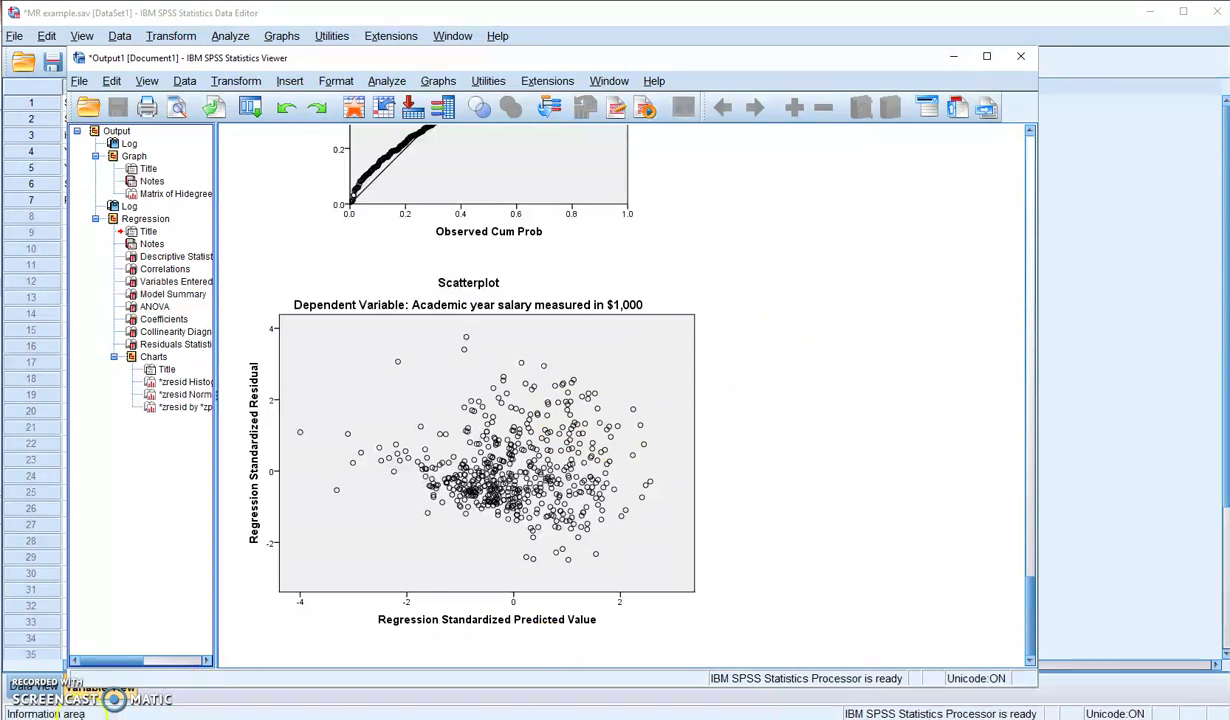